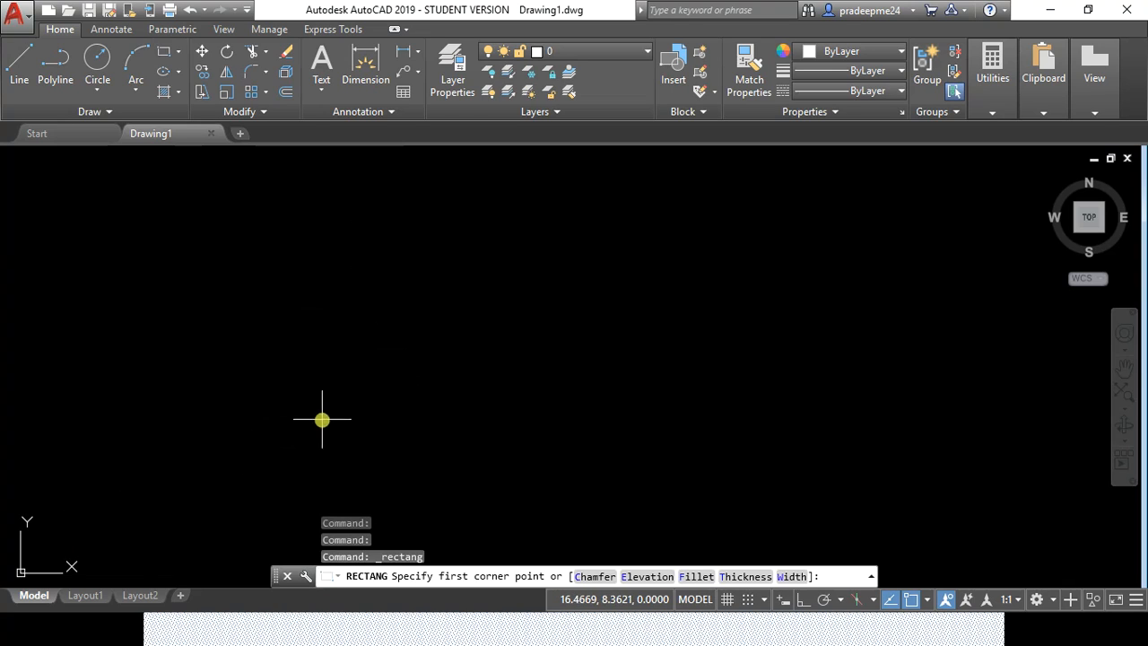
Step: Draw a plain rectangle about 25 by 9 units in the empty drawing by picking two opposite corners
left_click(323, 418)
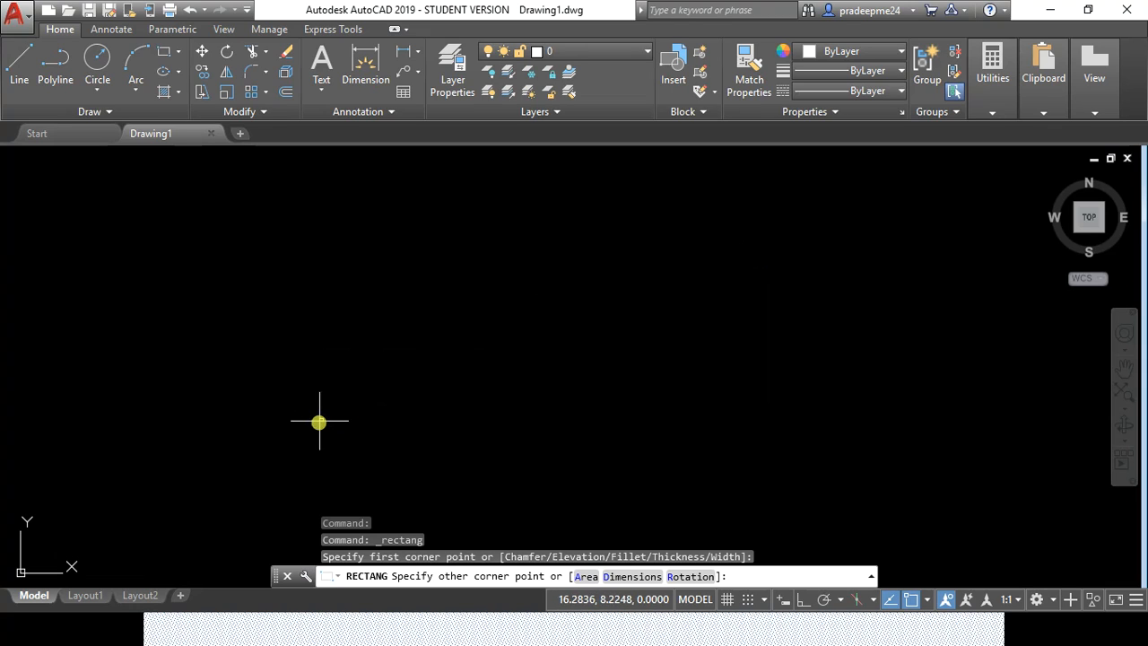
left_click(776, 251)
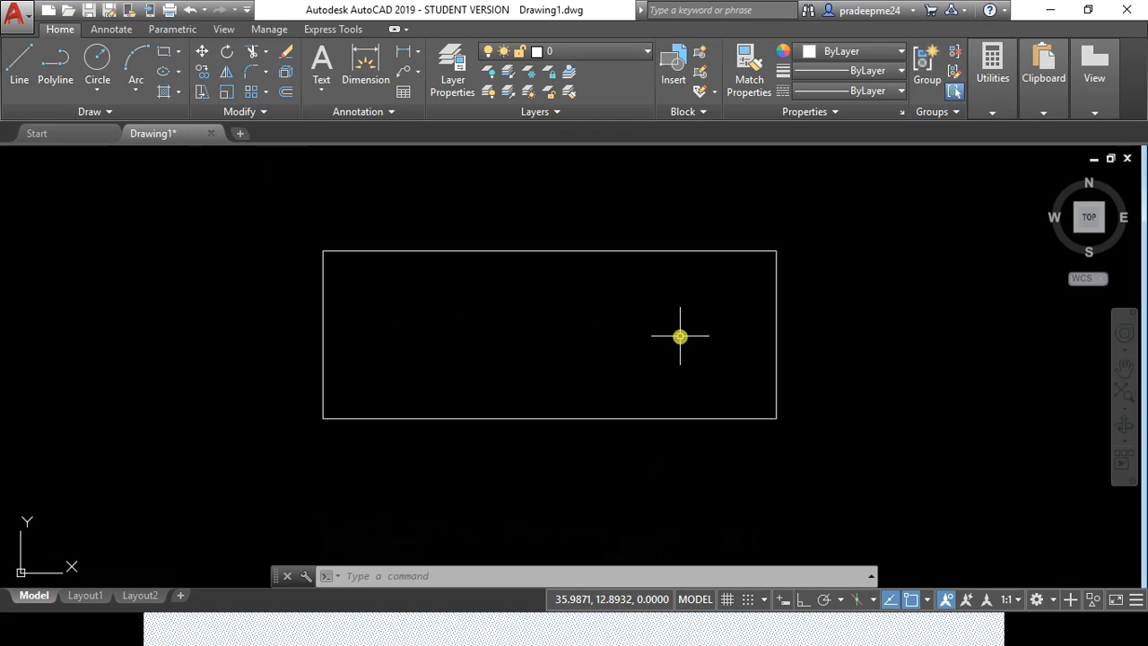
type("r")
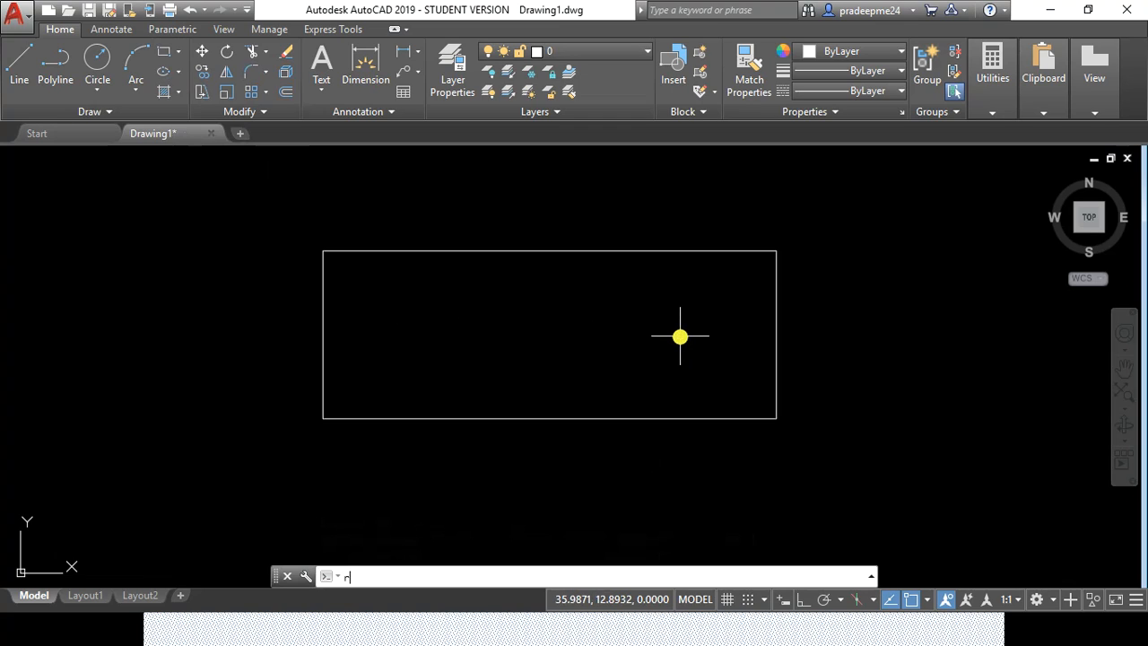
type("ec")
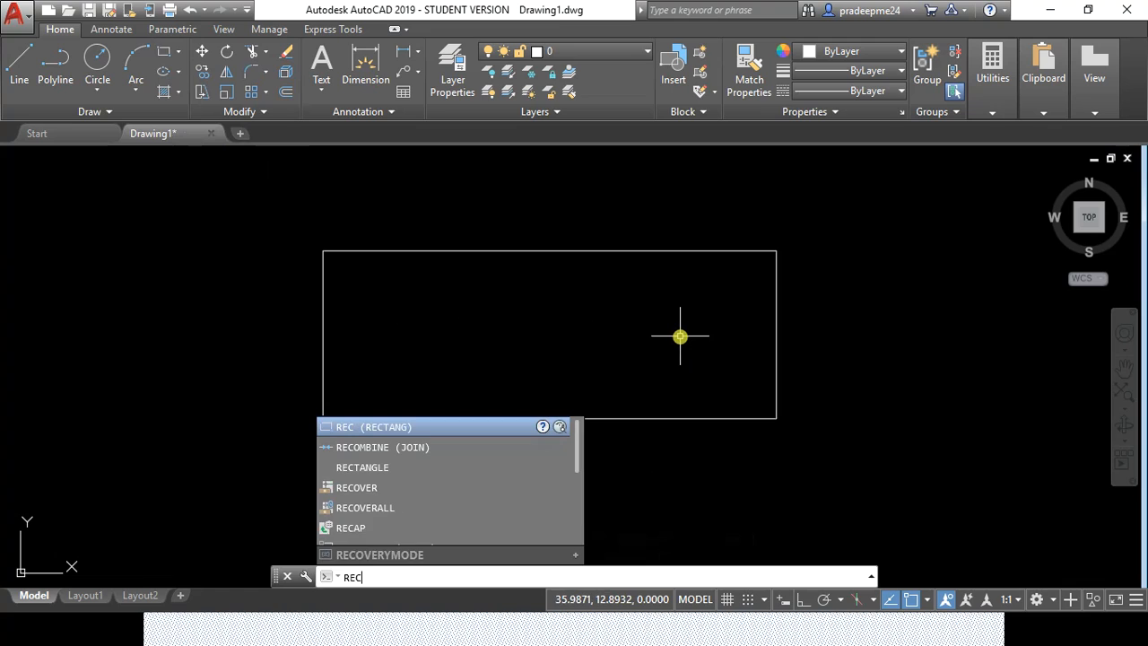
key("Return")
middle_click_drag(334, 372, 0, 446)
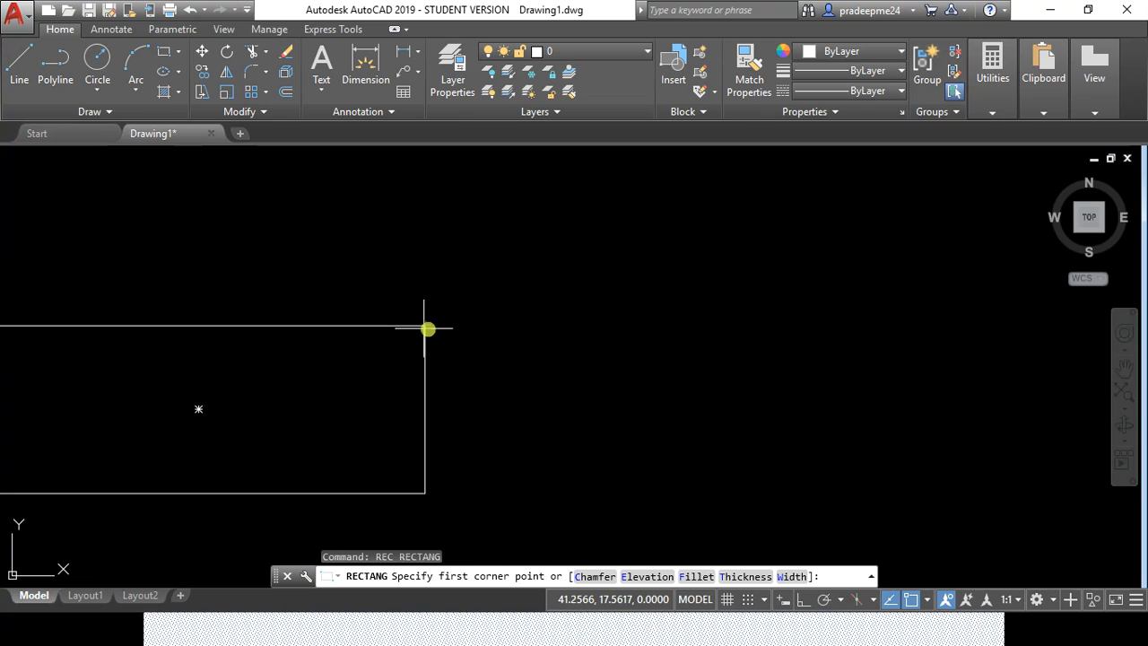
left_click(425, 324)
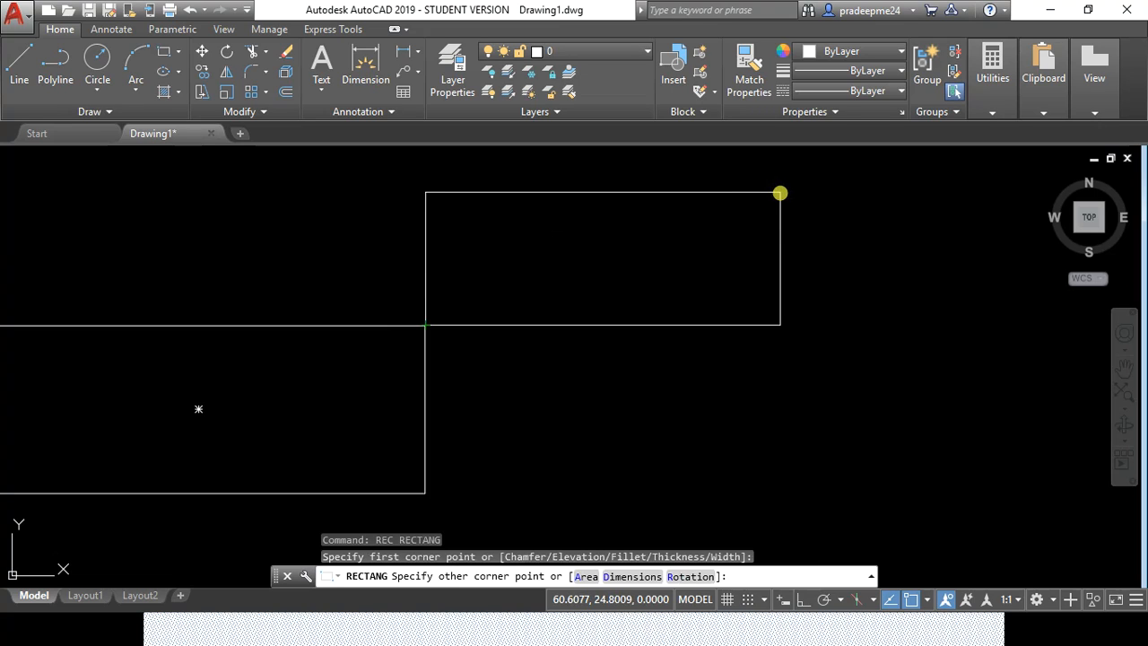
key("F8")
type("@10,5")
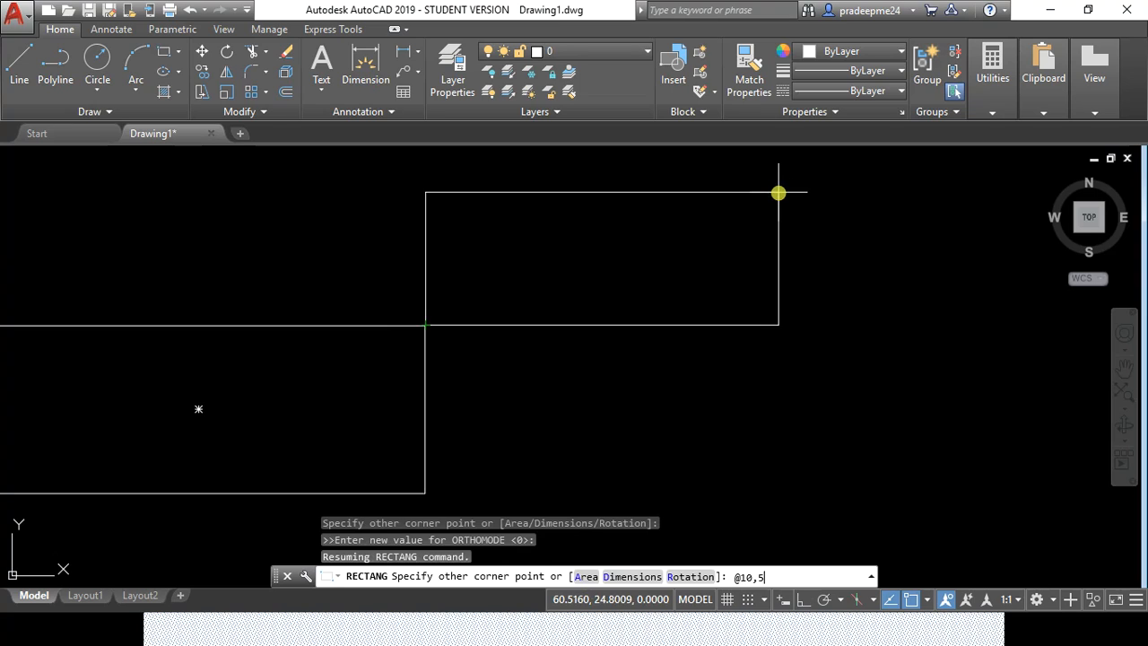
key("Return")
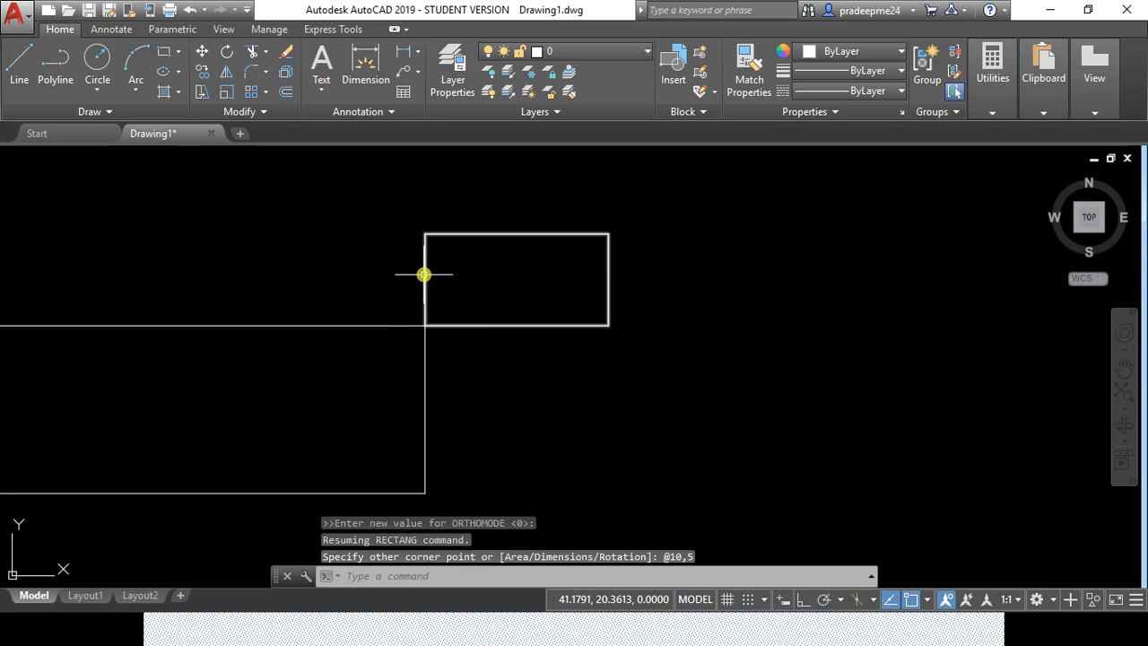
middle_click_drag(544, 287, 346, 425)
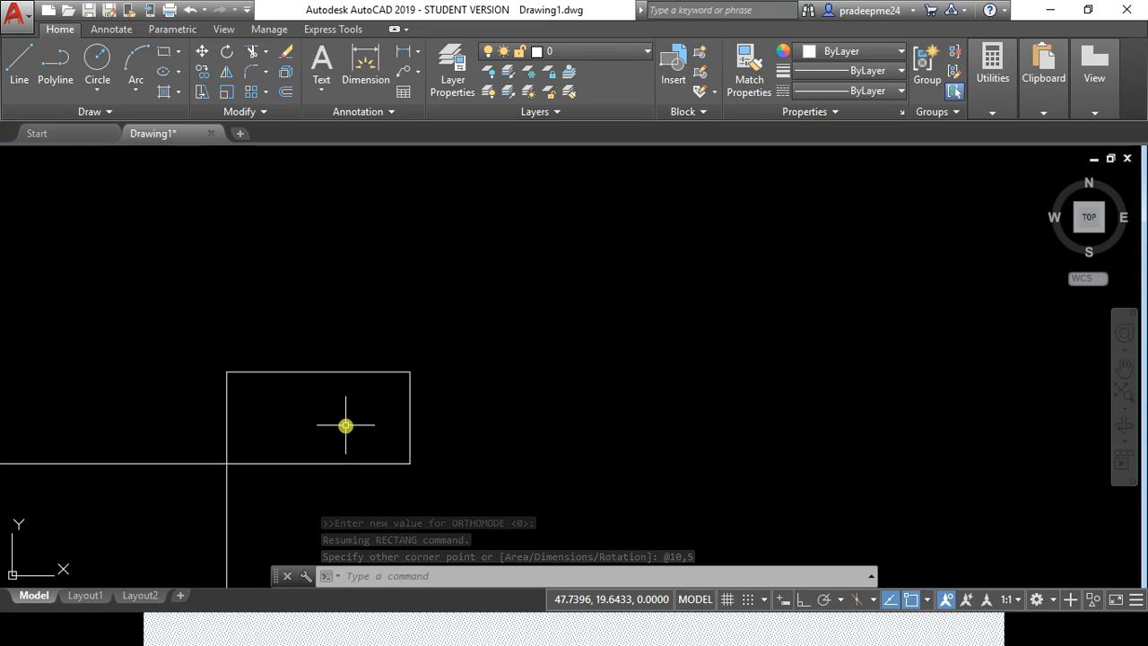
type("c")
key("Return")
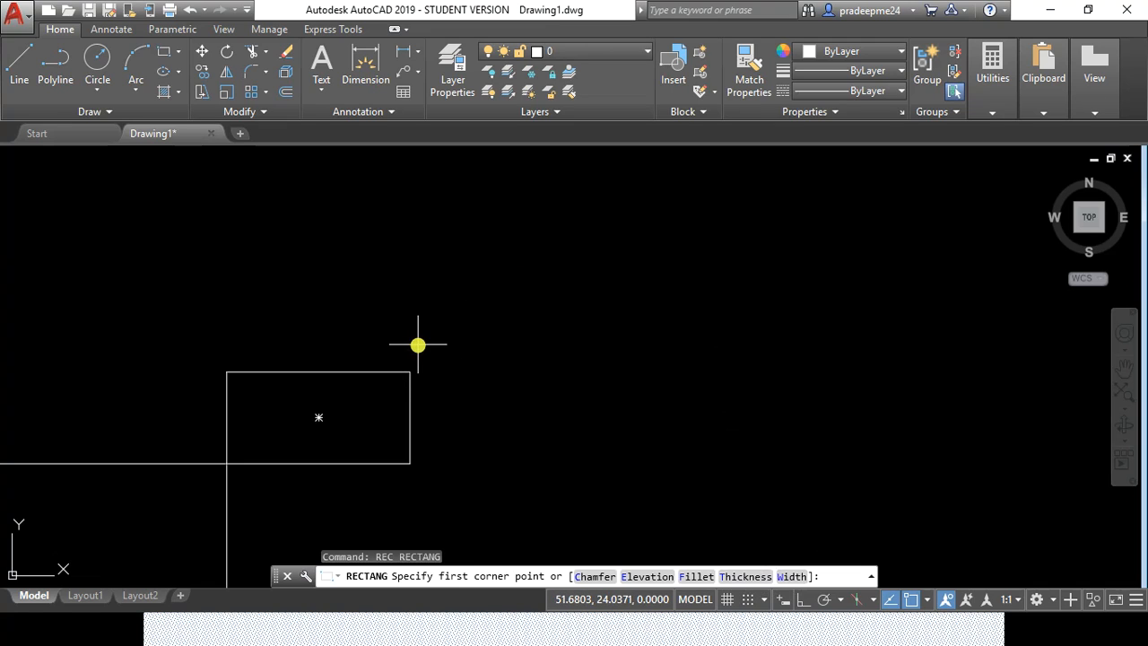
left_click(599, 578)
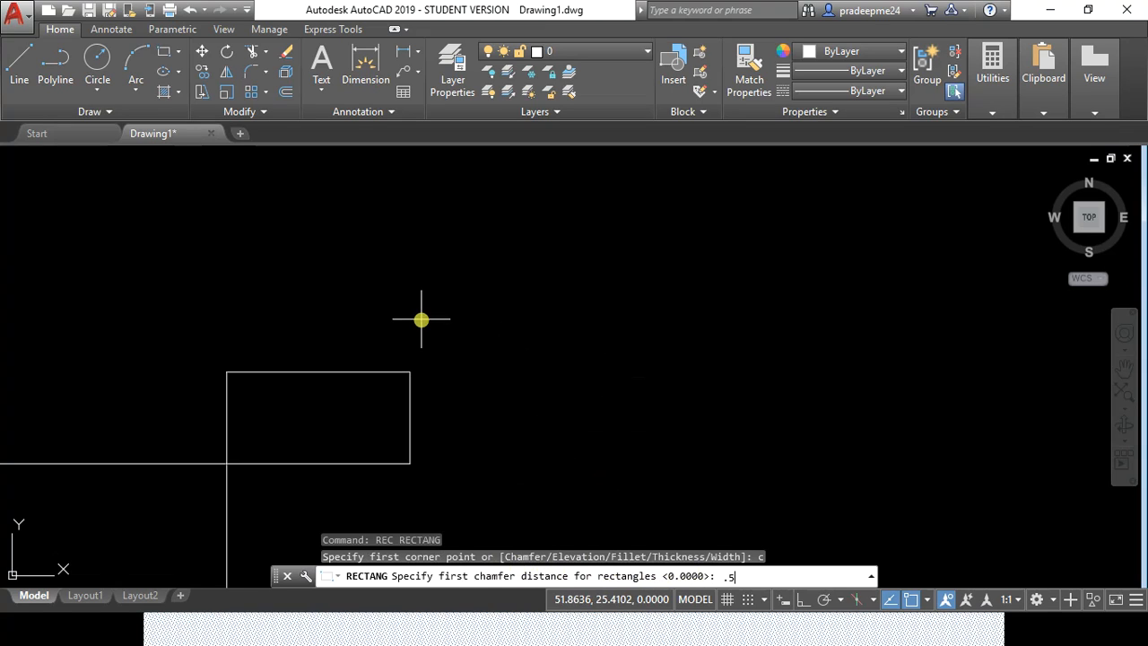
key("Return")
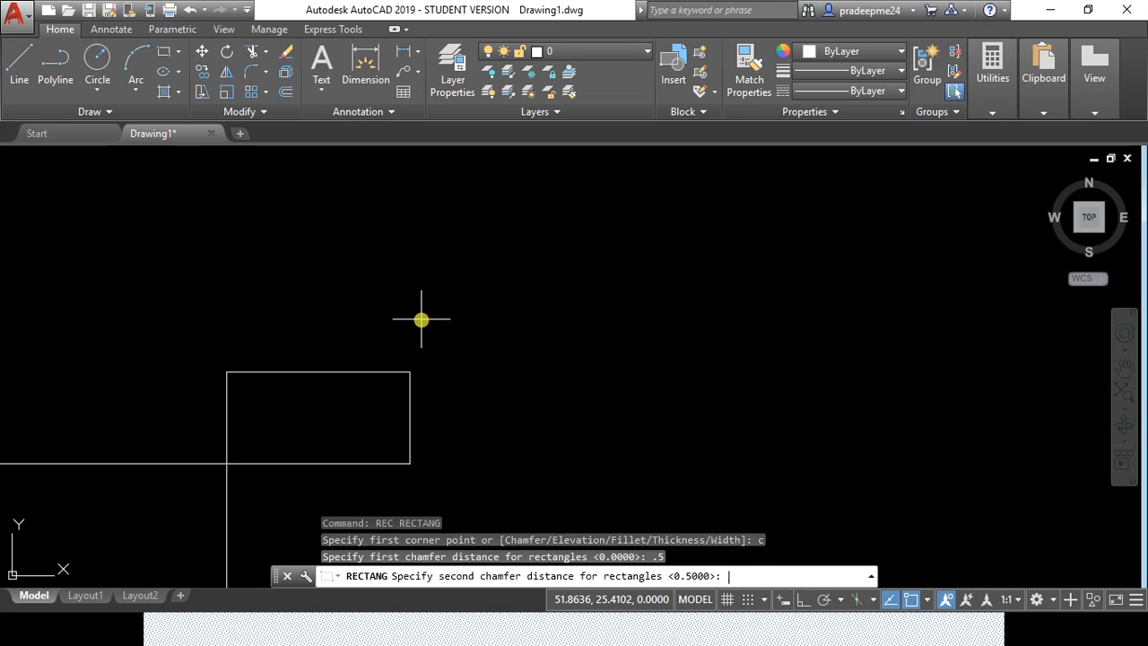
key("Return")
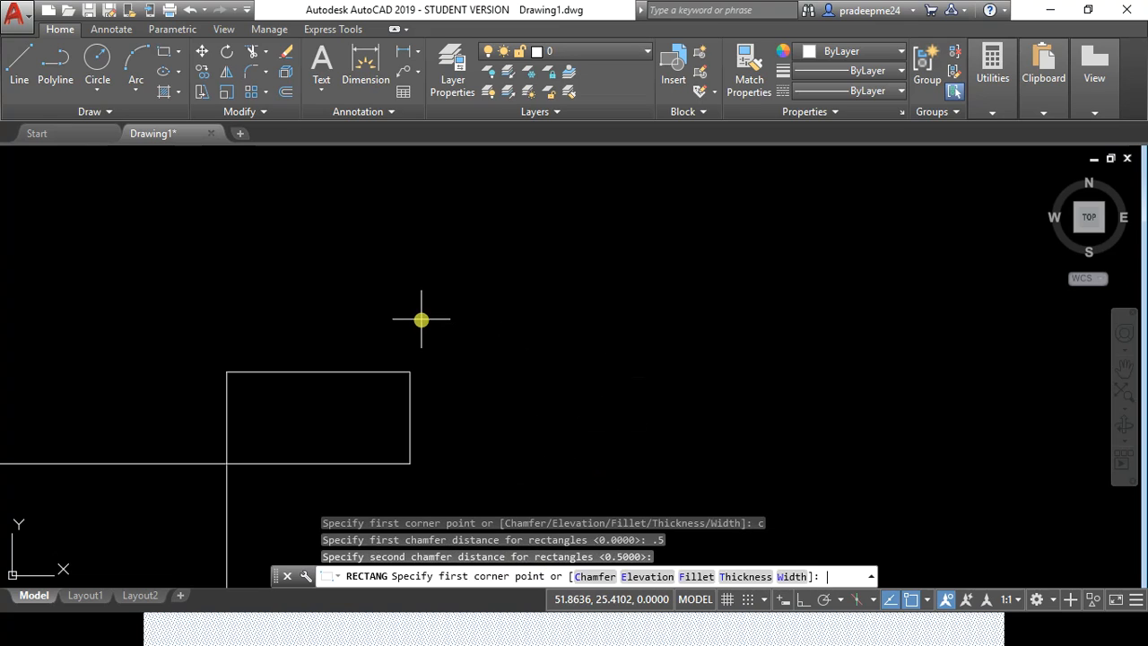
left_click(410, 371)
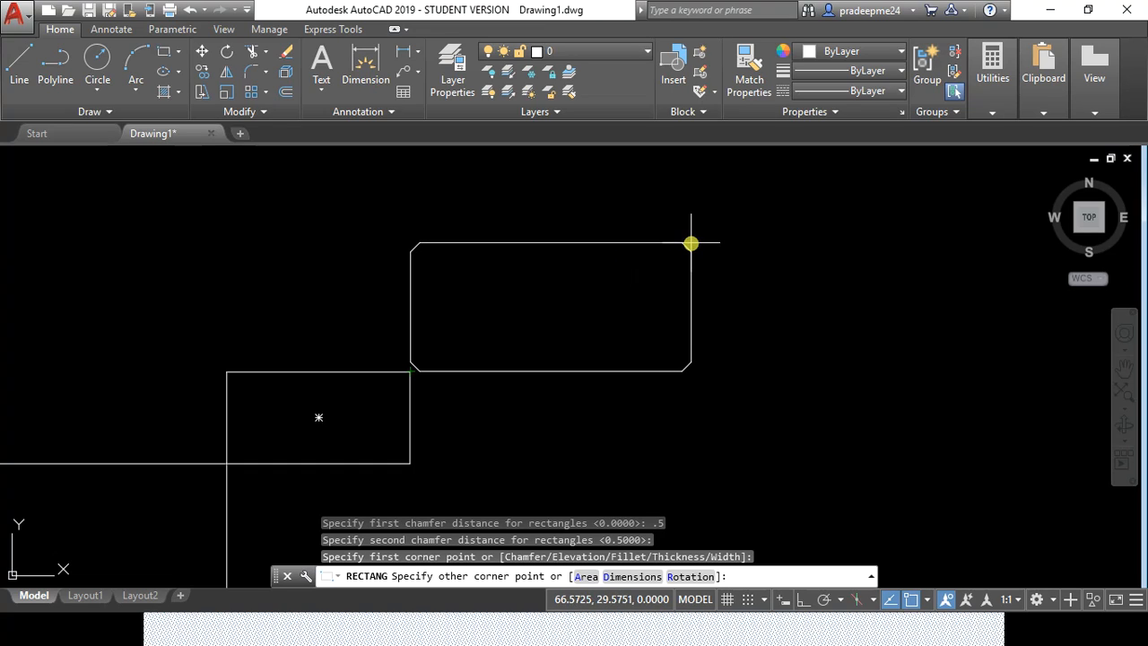
key("F8")
type("@10")
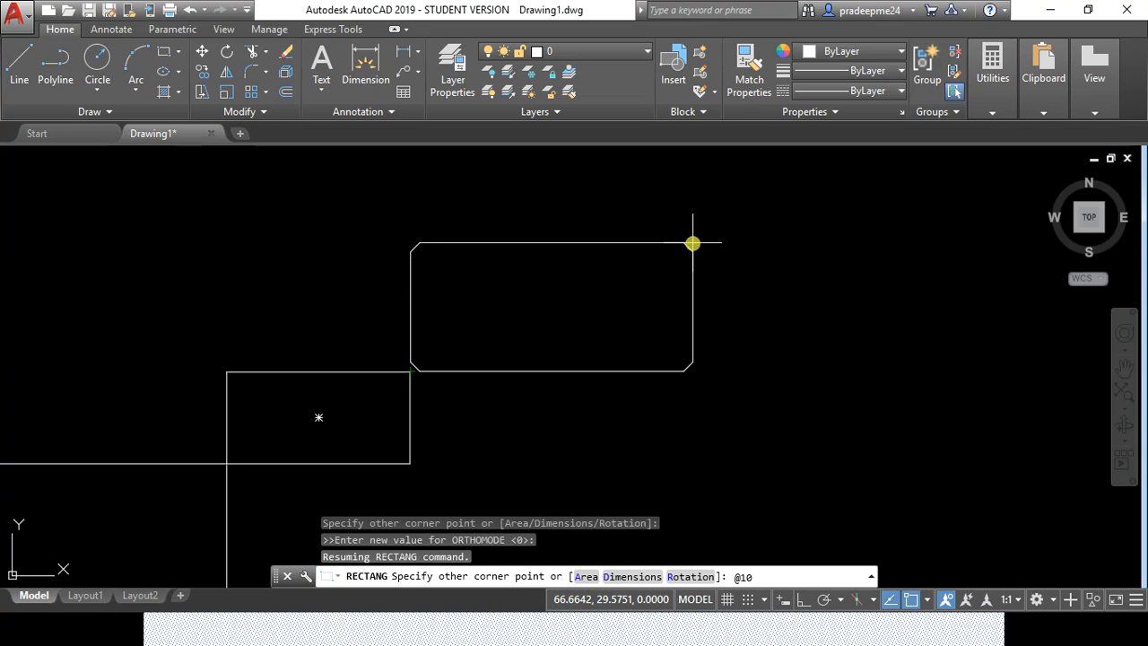
type(",5")
key("Return")
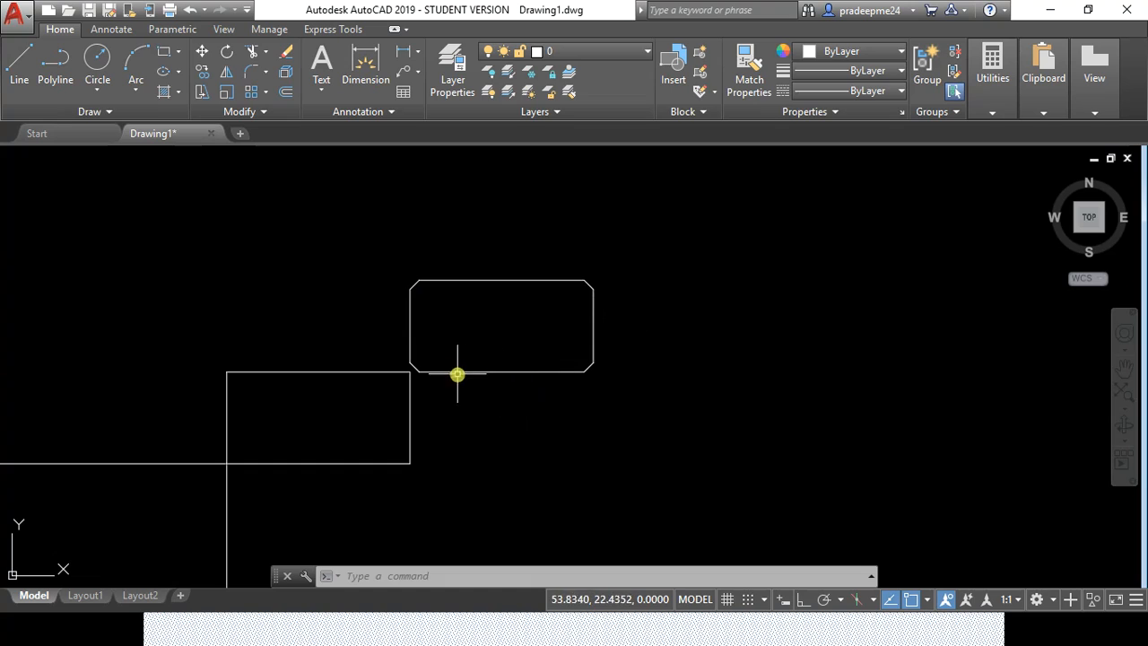
middle_click_drag(676, 326, 512, 425)
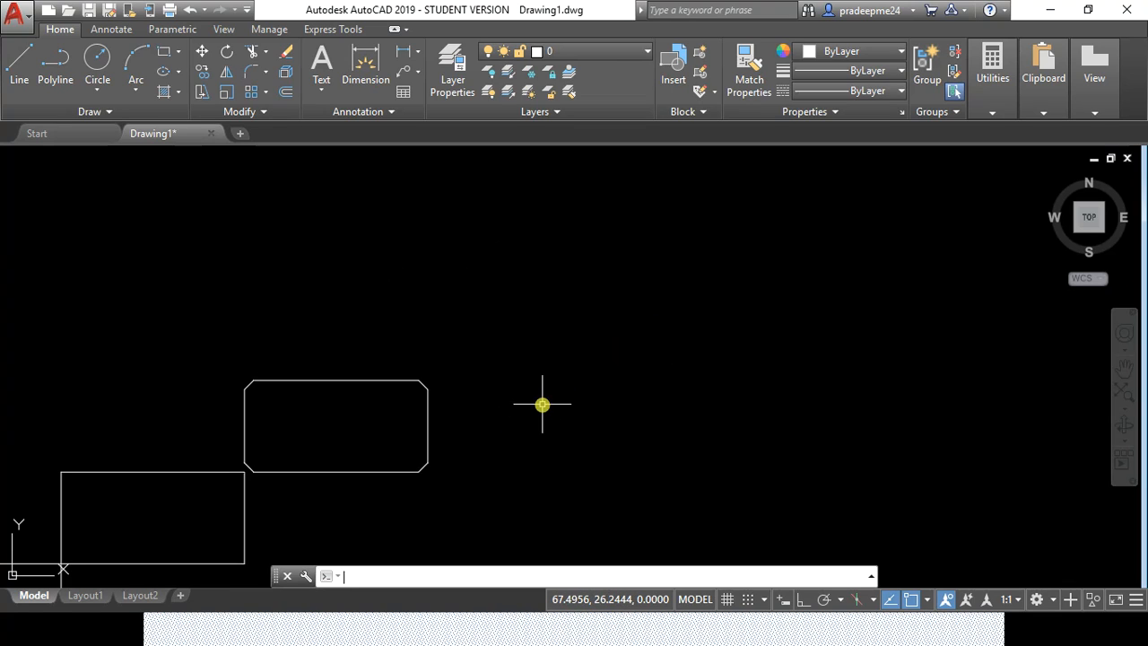
type("c")
key("Return")
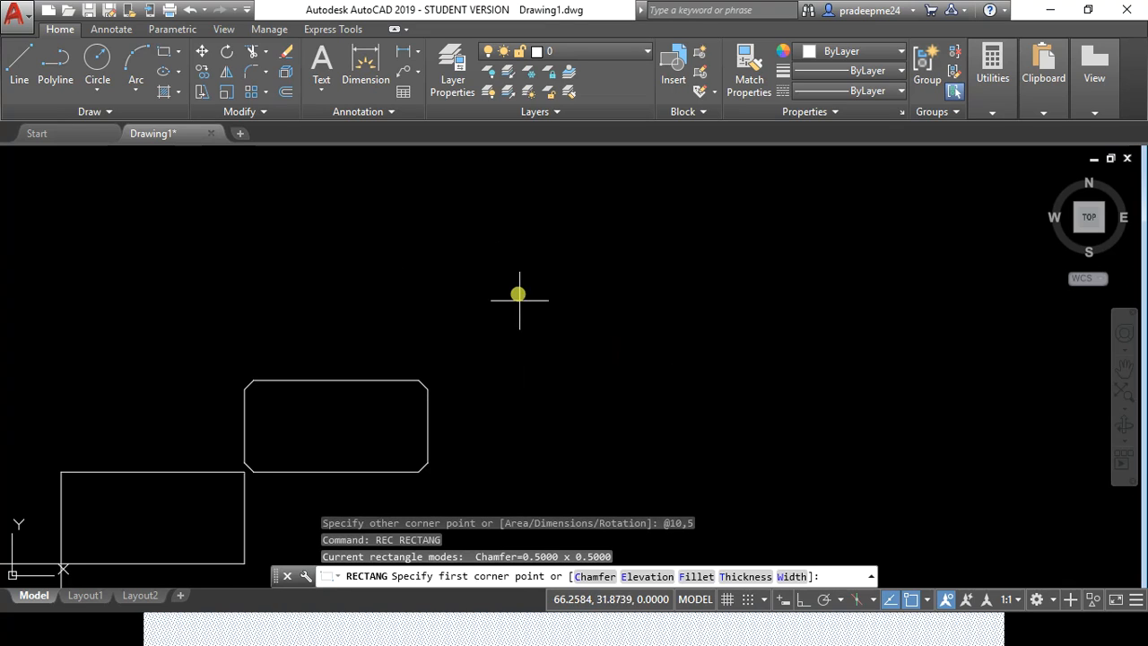
type("f")
key("Return")
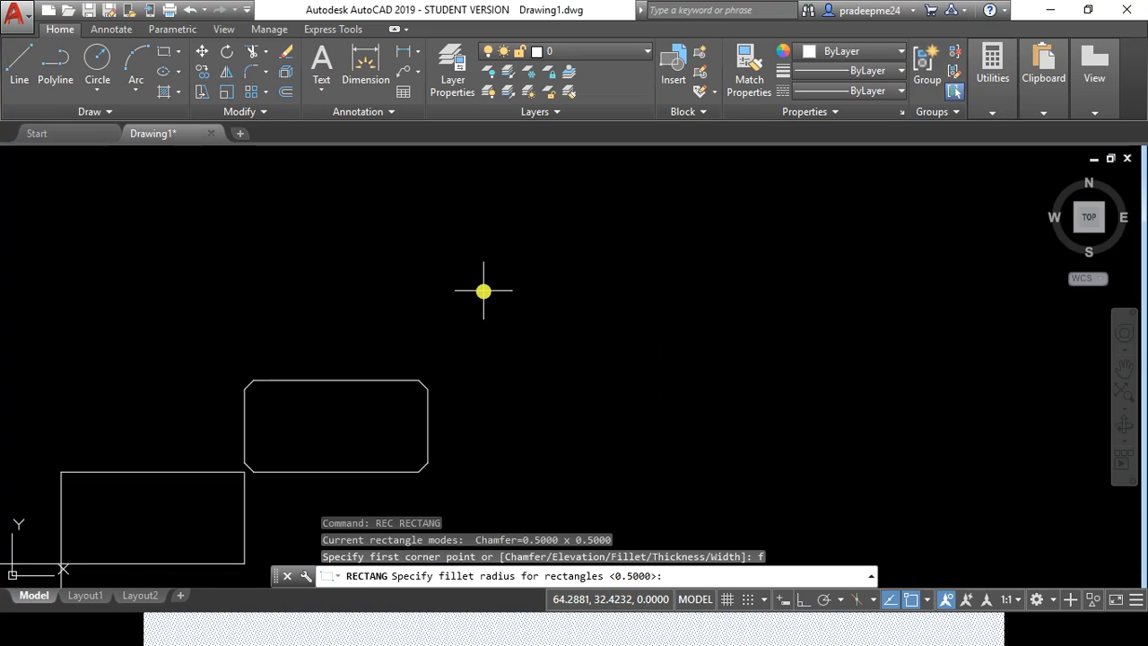
key("Return")
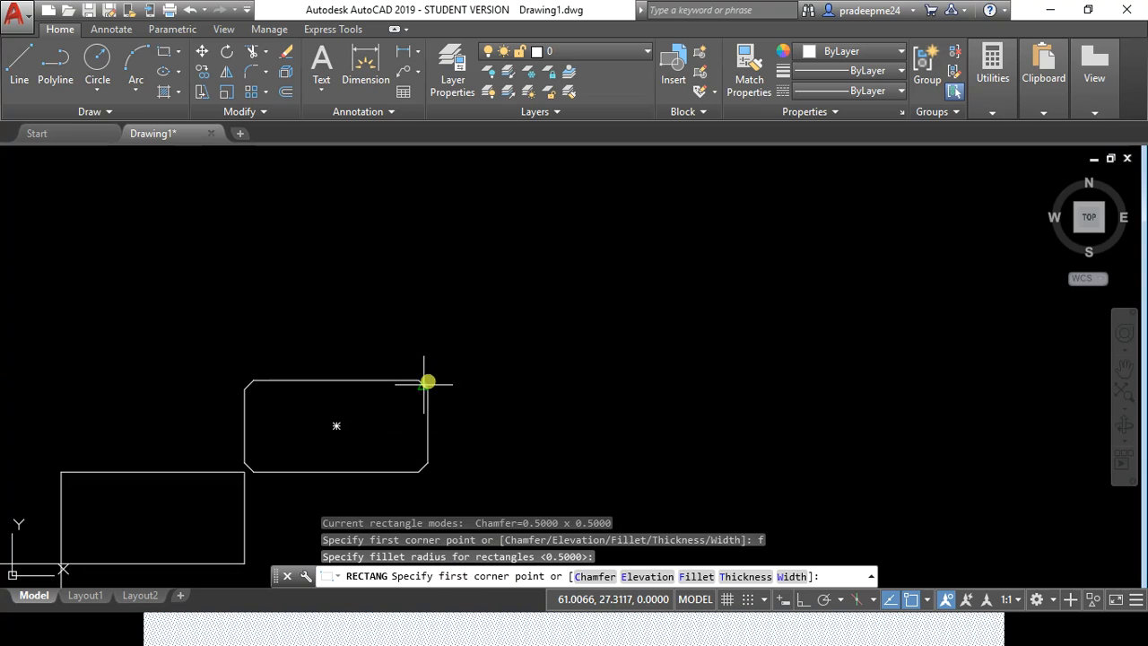
scroll(428, 378, "up", 5)
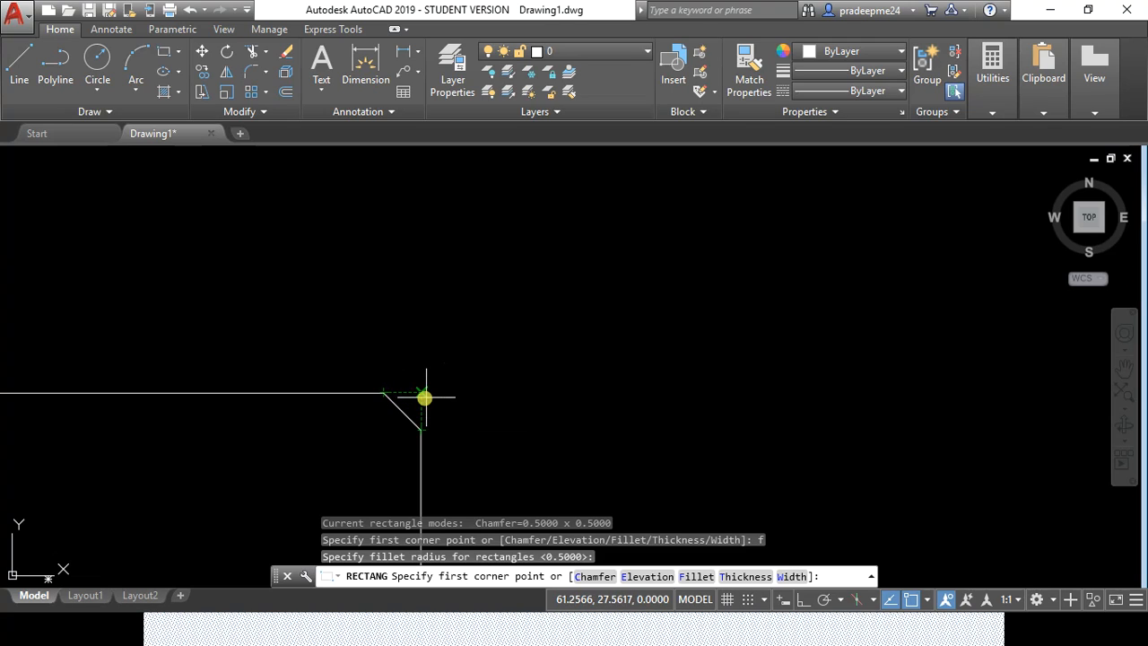
left_click(422, 392)
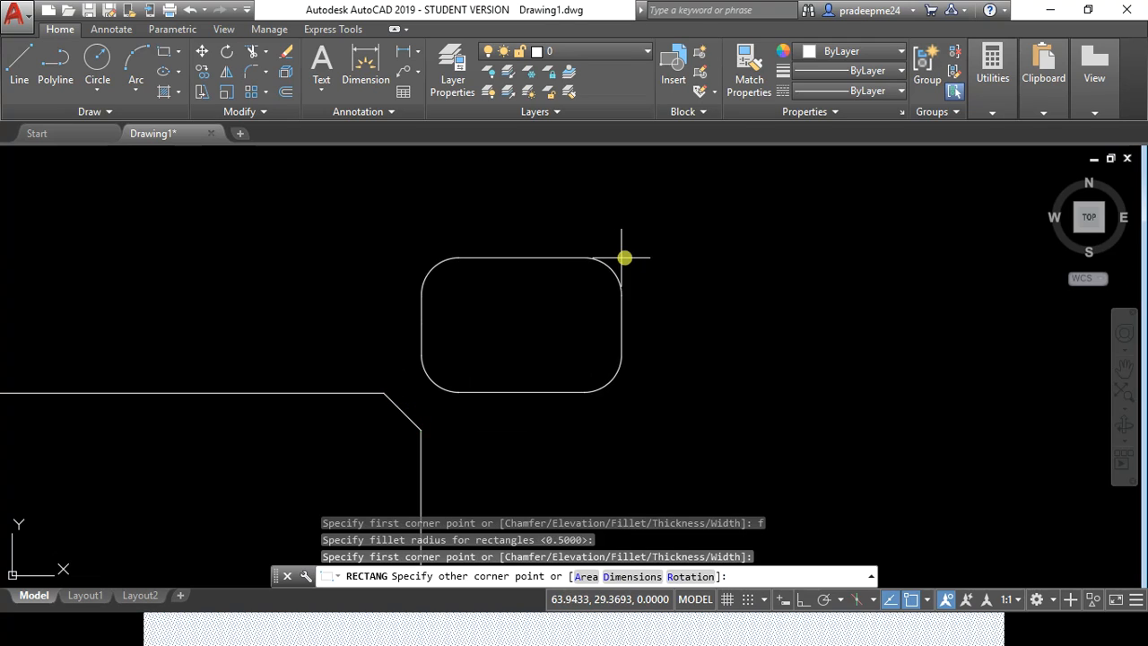
scroll(889, 231, "down", 2)
middle_click_drag(889, 231, 607, 378)
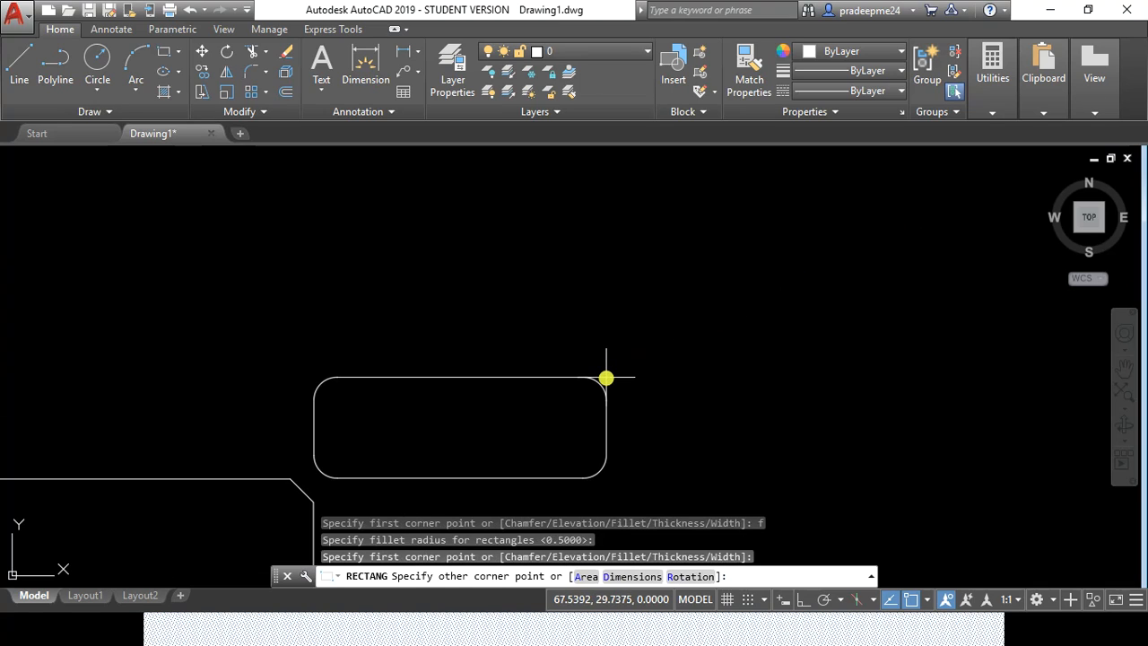
key("F8")
type("@")
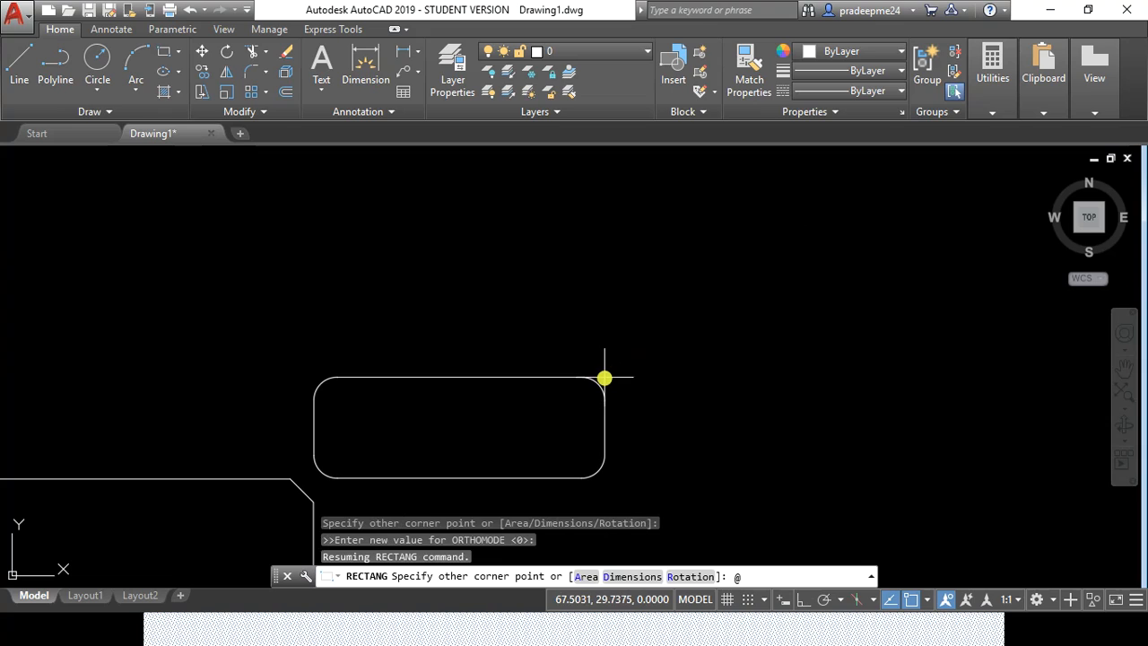
type("10,5")
key("Return")
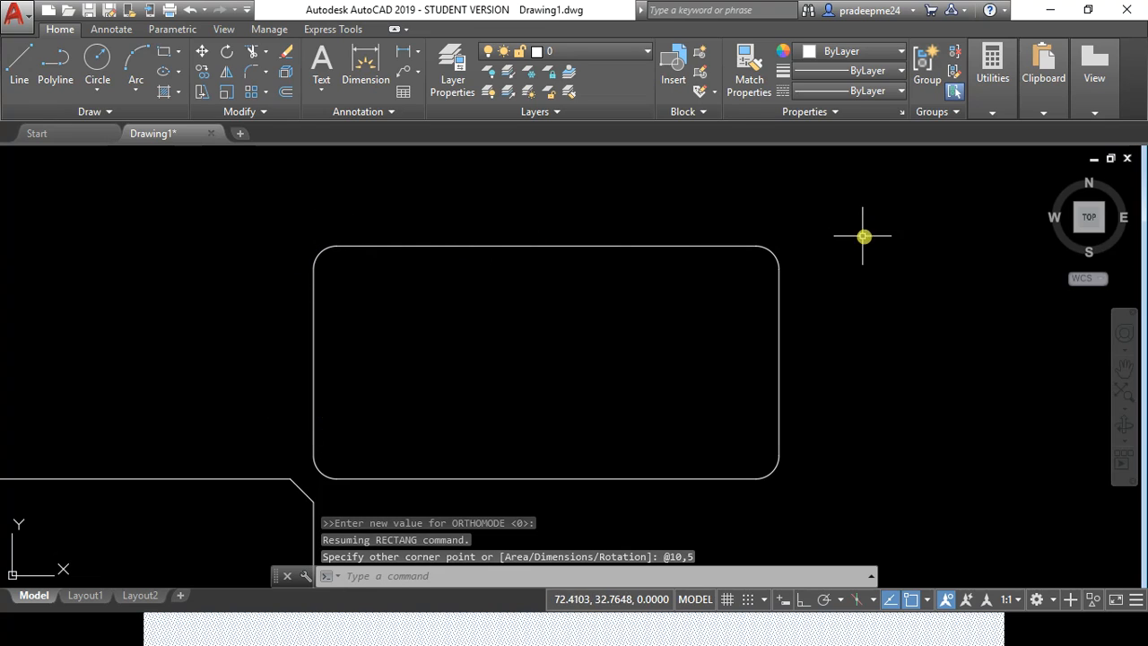
Step: Examine the stepped row of plain, chamfered and filleted rectangles as a whole
scroll(602, 281, "down", 4)
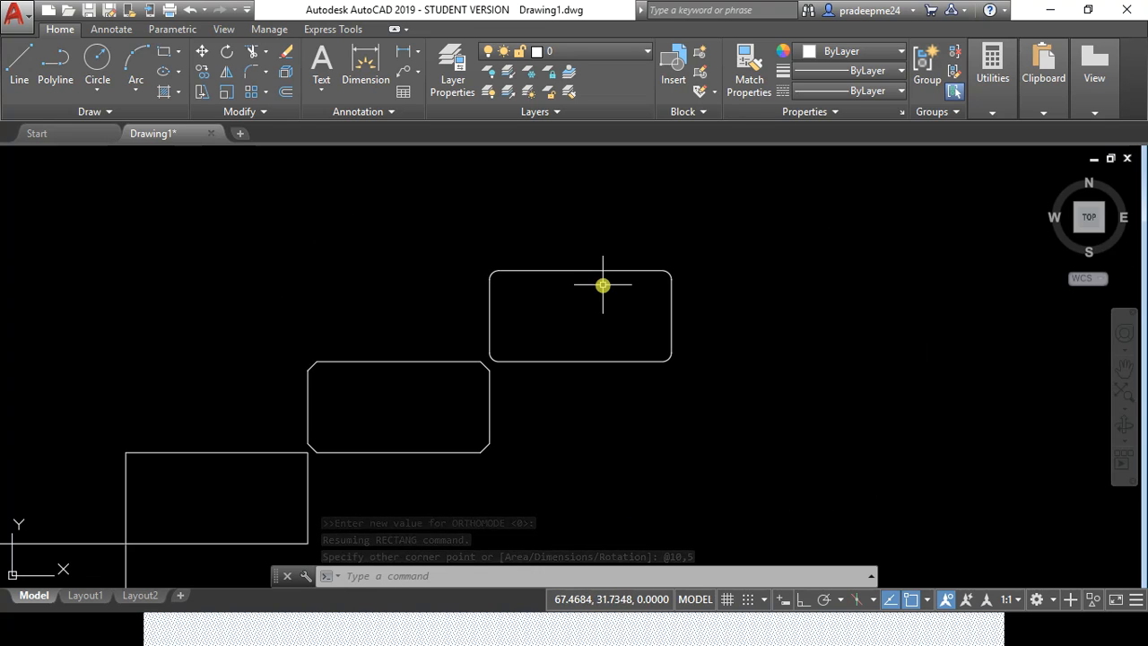
middle_click_drag(436, 418, 577, 336)
scroll(578, 339, "down", 2)
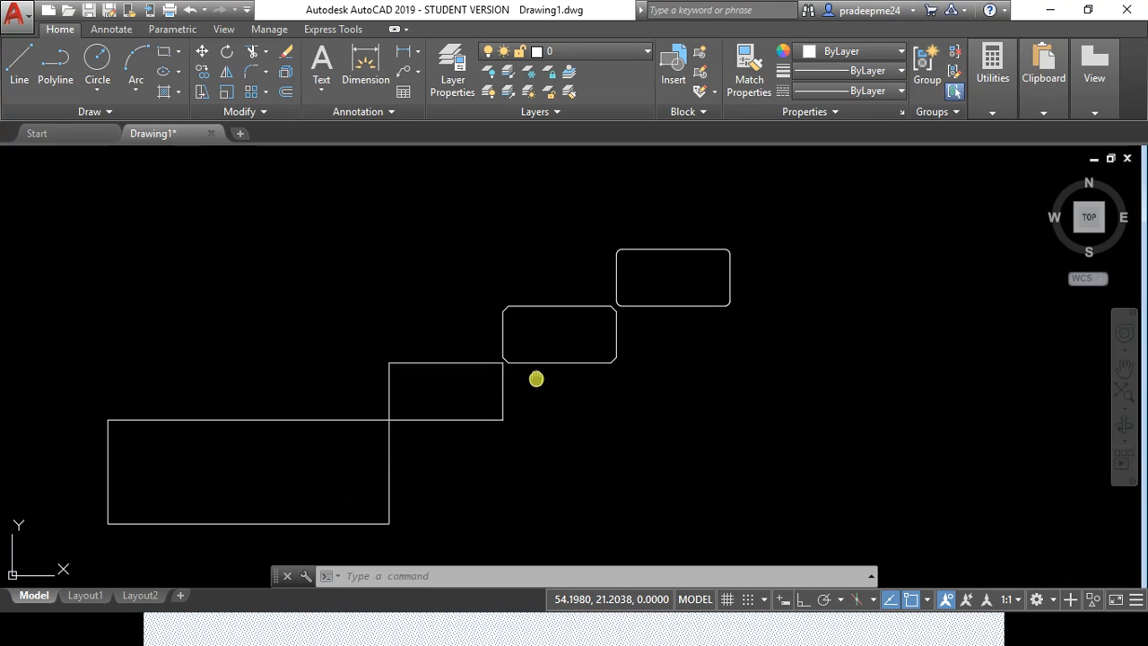
middle_click_drag(536, 380, 330, 382)
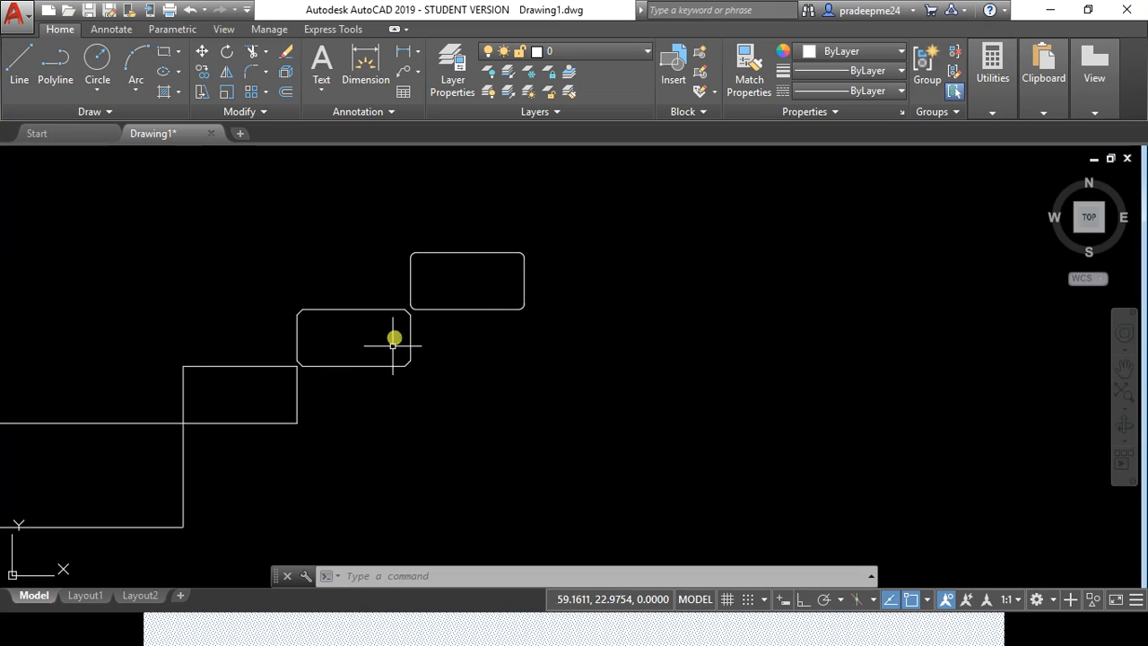
middle_click_drag(651, 374, 600, 385)
scroll(600, 385, "down", 4)
middle_click_drag(418, 398, 433, 329)
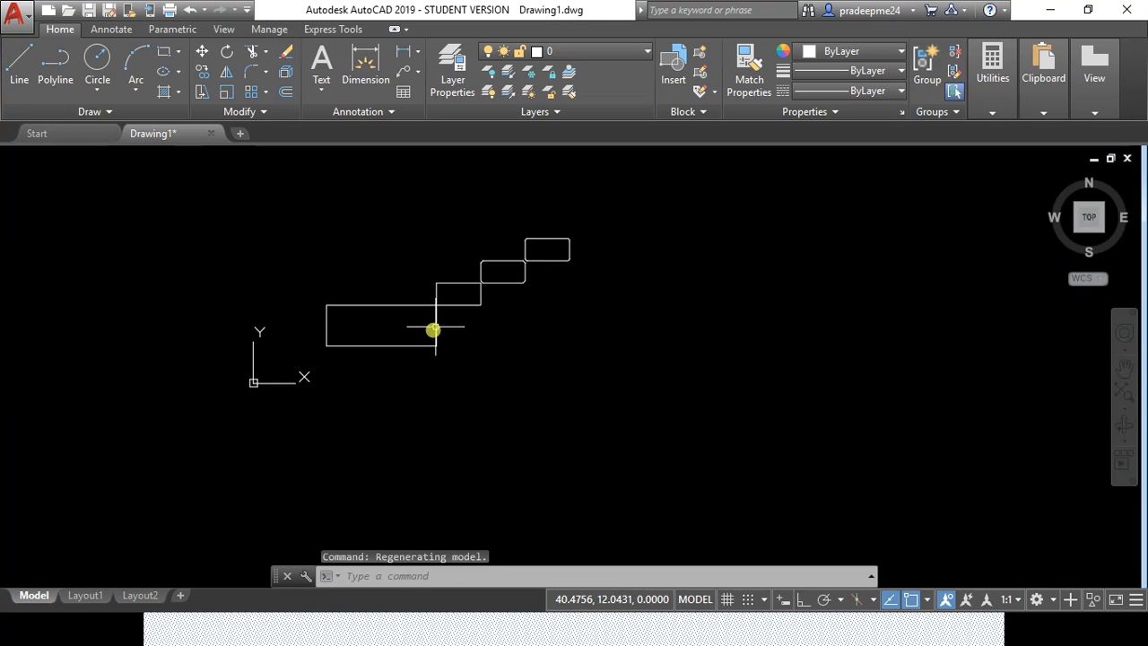
scroll(542, 262, "up", 2)
mouse_move(526, 269)
middle_mouse_down()
mouse_move(526, 431)
mouse_move(528, 367)
middle_mouse_up()
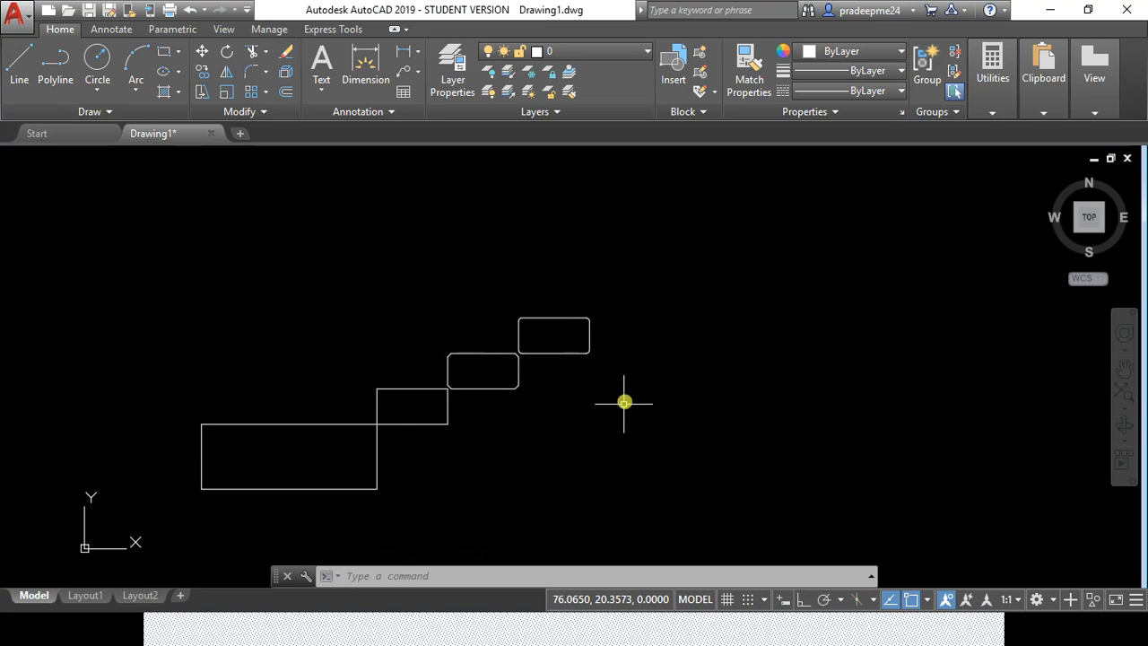
Step: Draw a six-sided polygon inscribed in a circle of radius 10, in the empty space to the right of the stepped rectangles
middle_click_drag(633, 353, 440, 356)
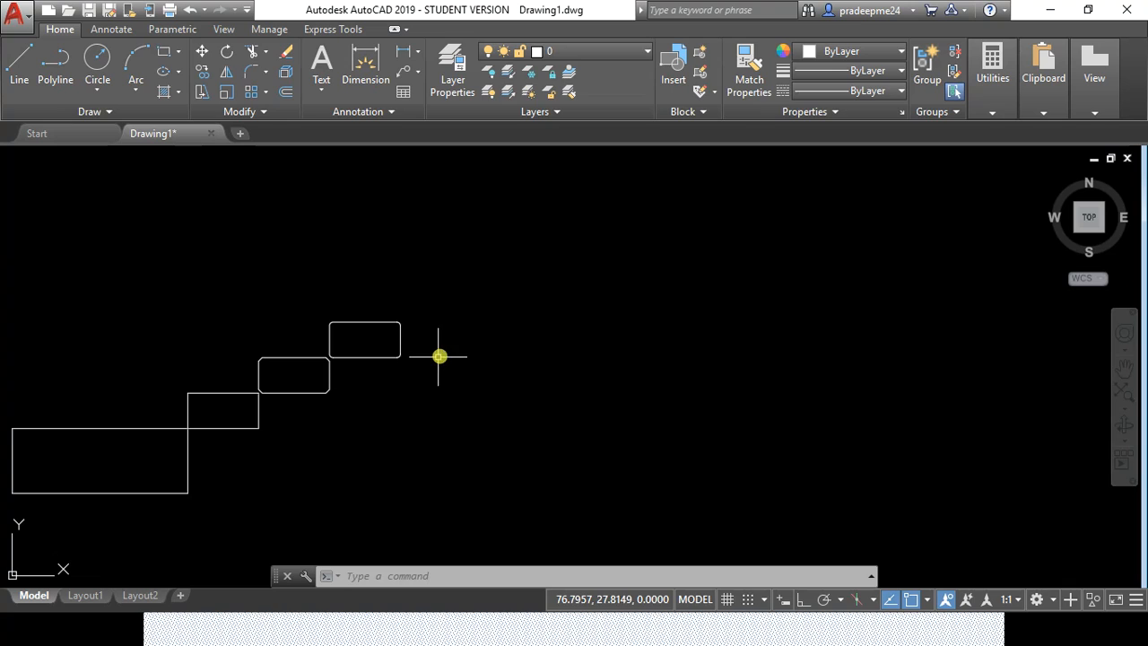
left_click(178, 55)
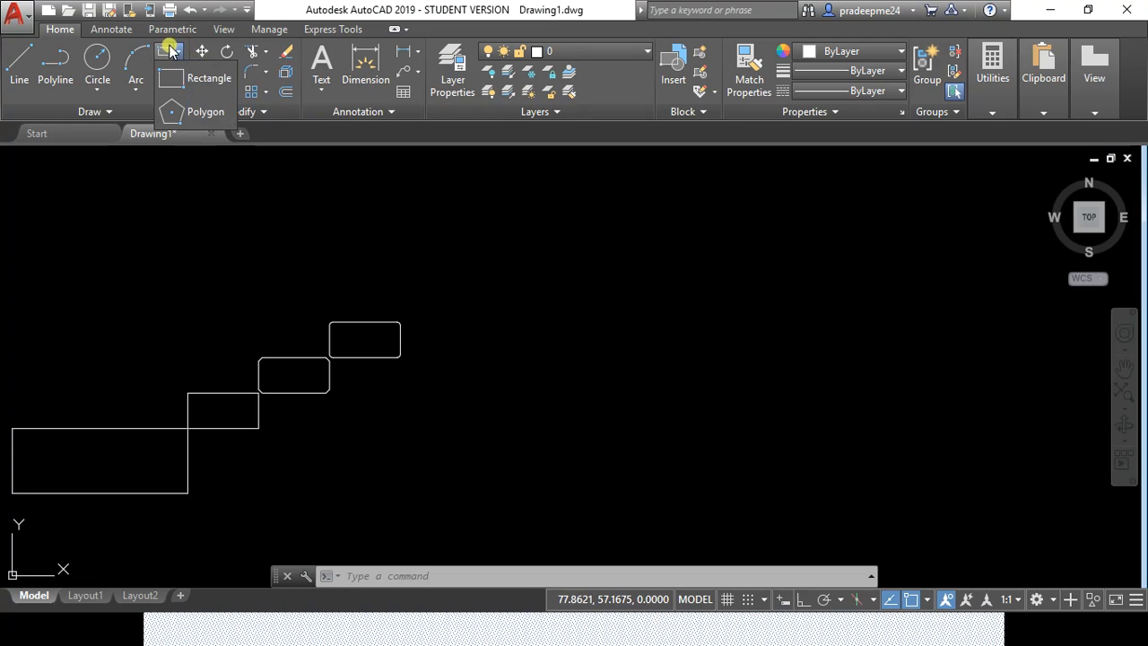
left_click(197, 113)
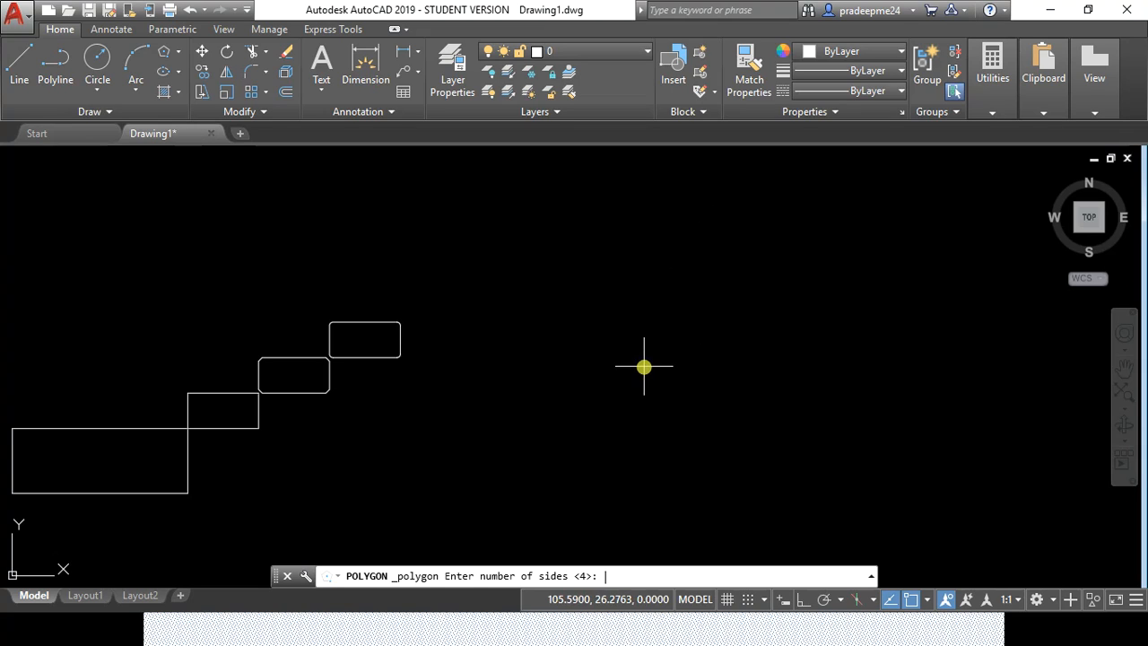
key("Return")
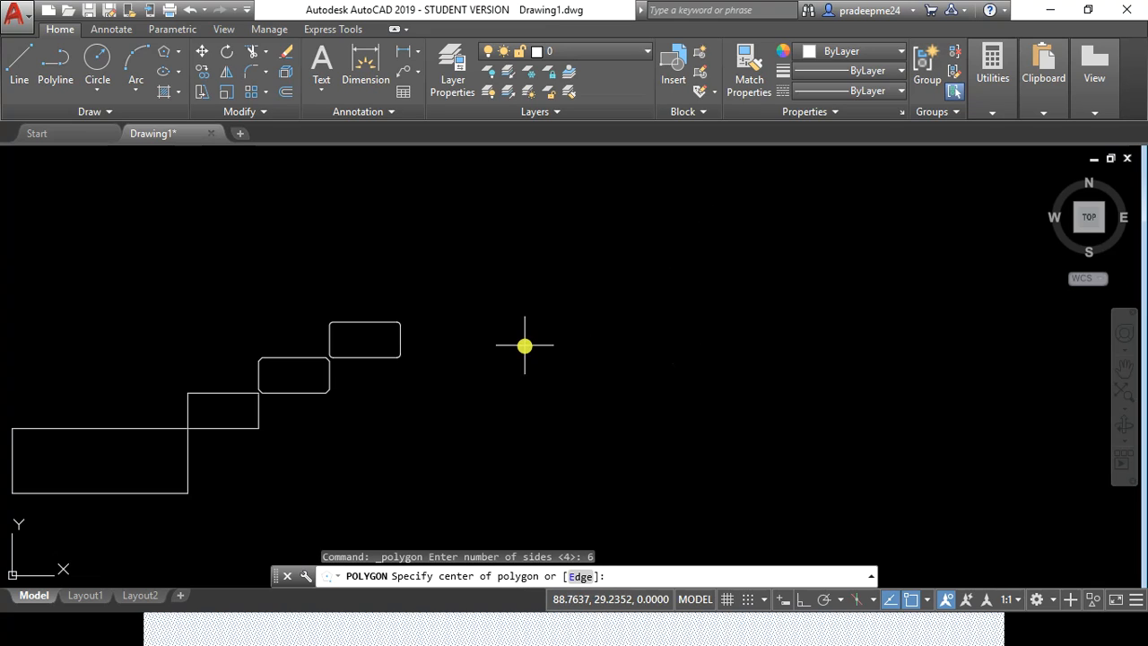
left_click(586, 359)
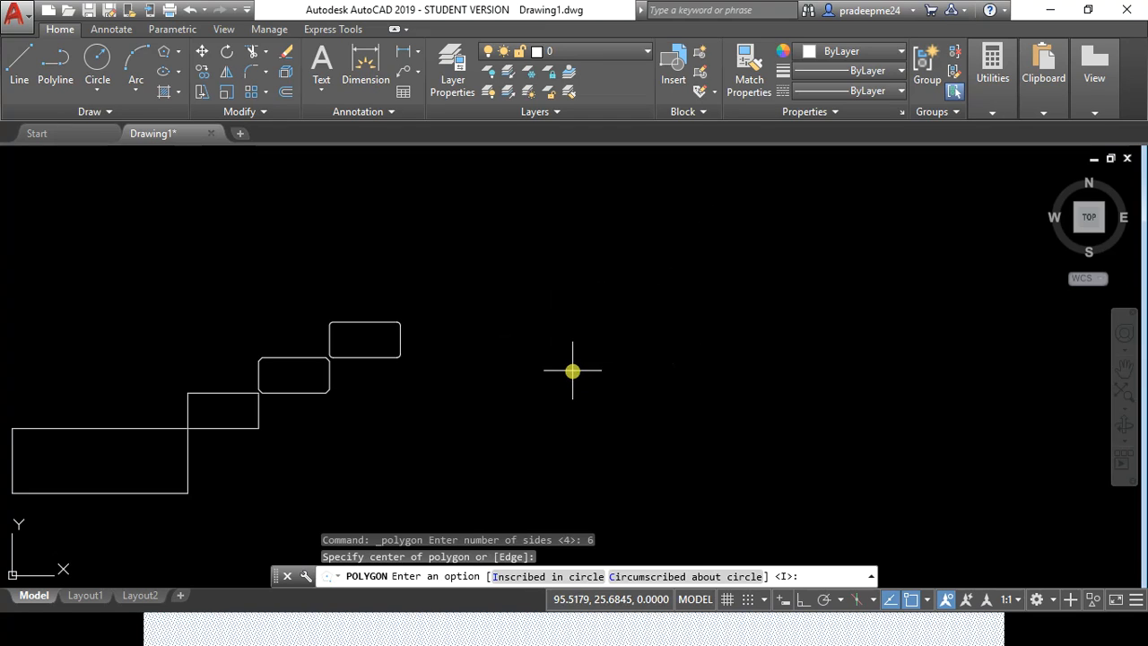
type("i")
key("Return")
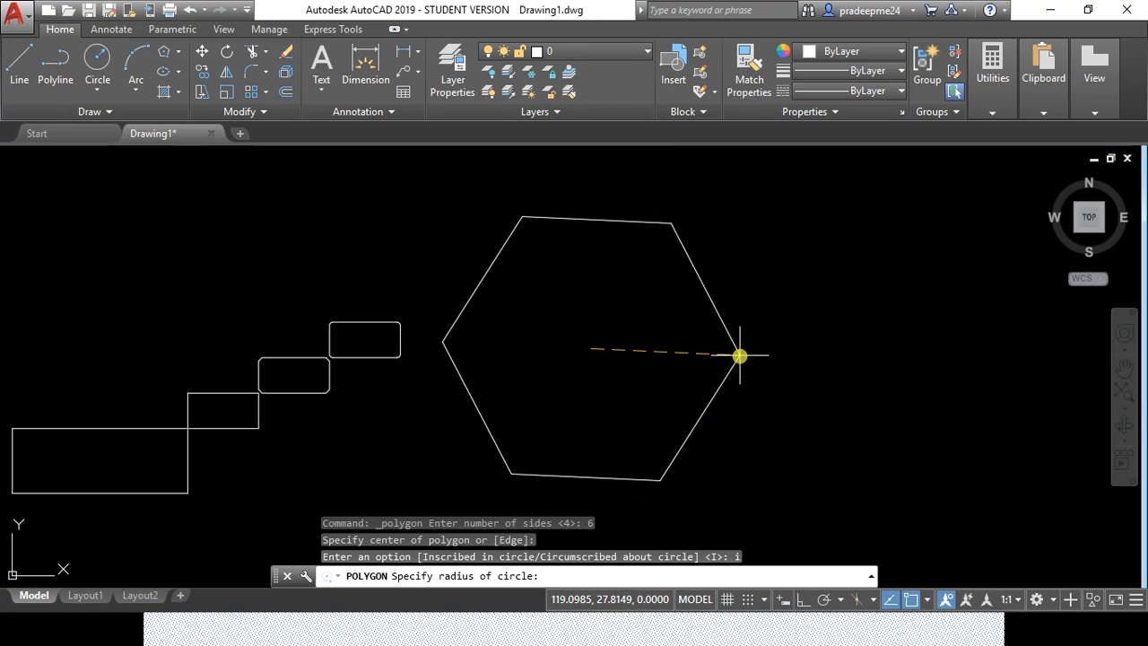
key("Return")
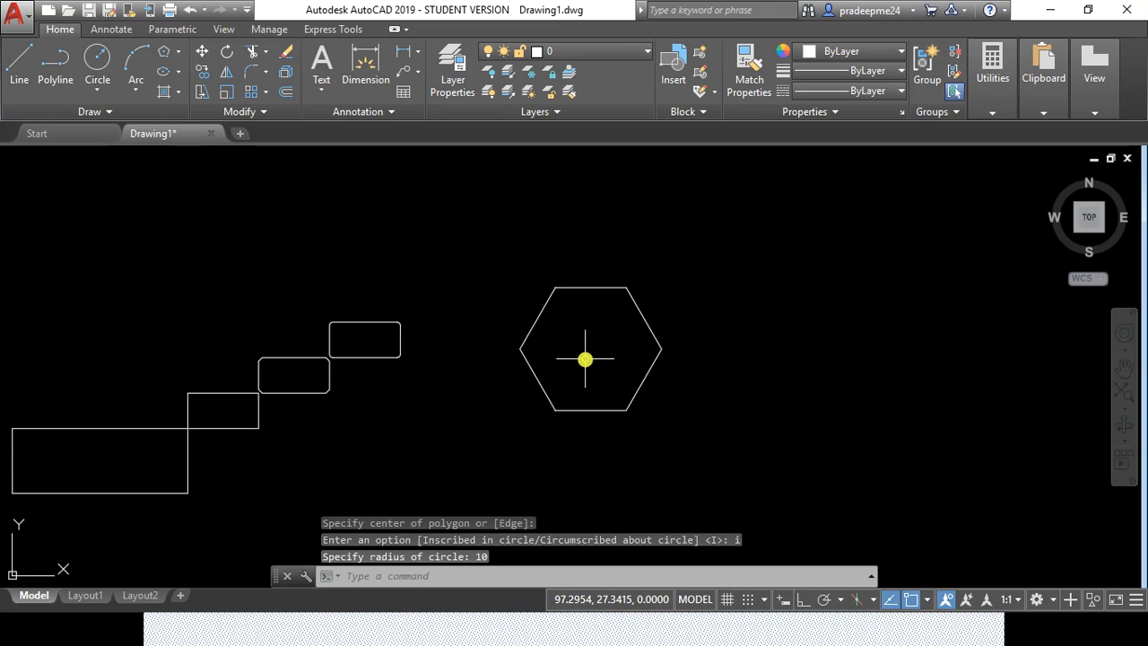
Step: Draw a circle of radius 10 in the empty space to the right of the hexagon
scroll(585, 359, "up", 2)
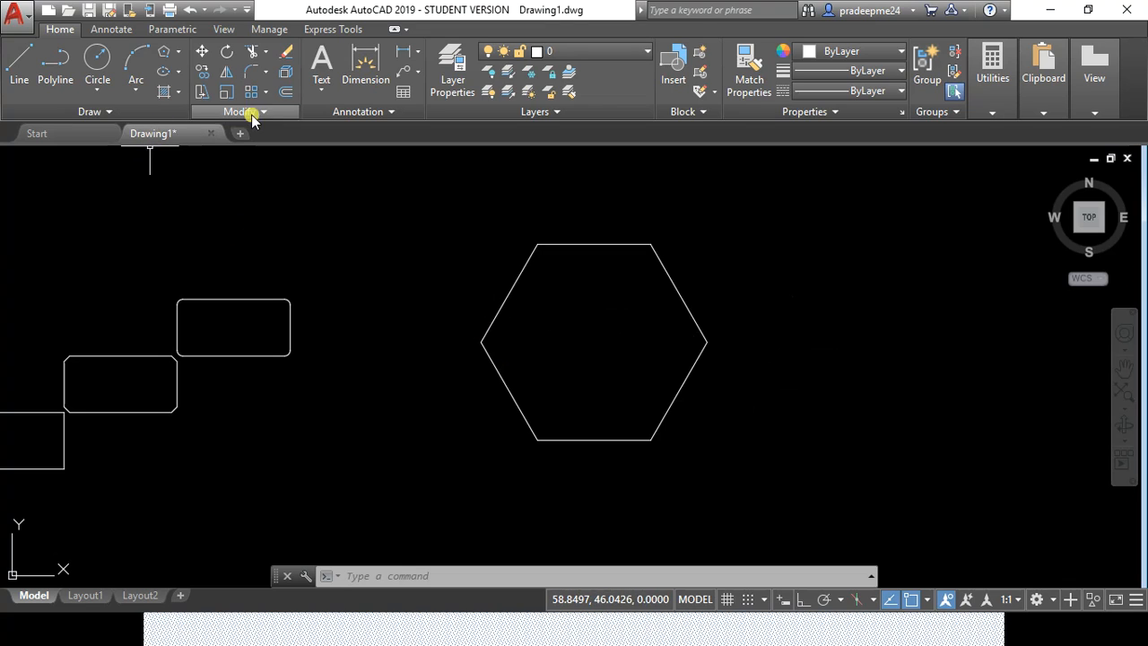
left_click(97, 61)
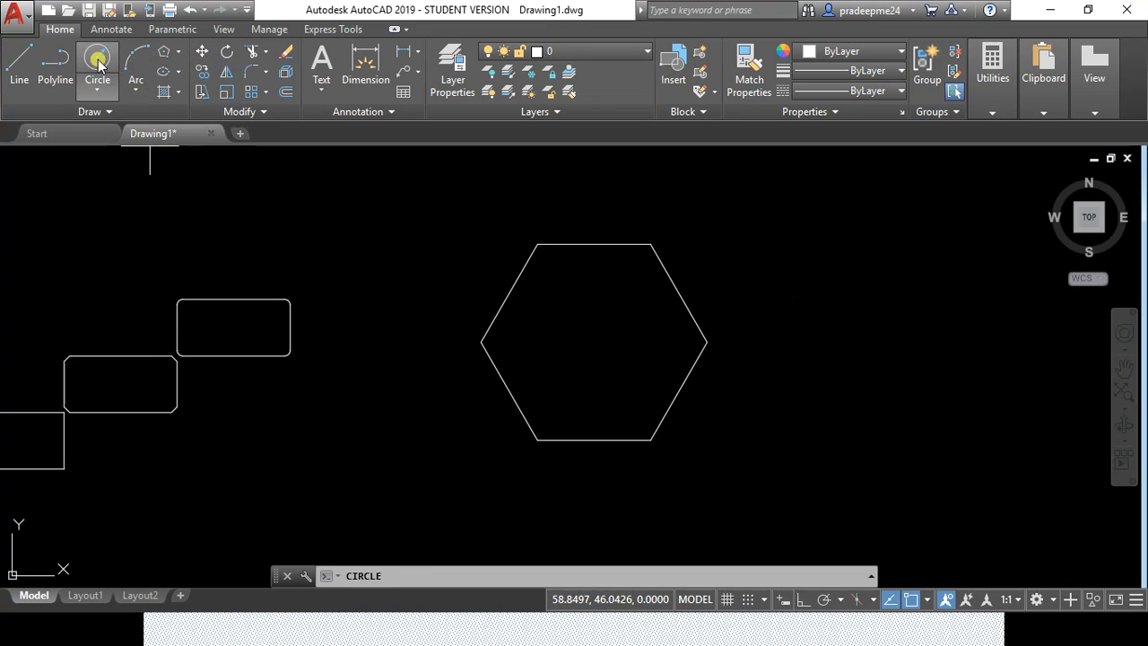
middle_click_drag(898, 311, 527, 335)
left_click(598, 337)
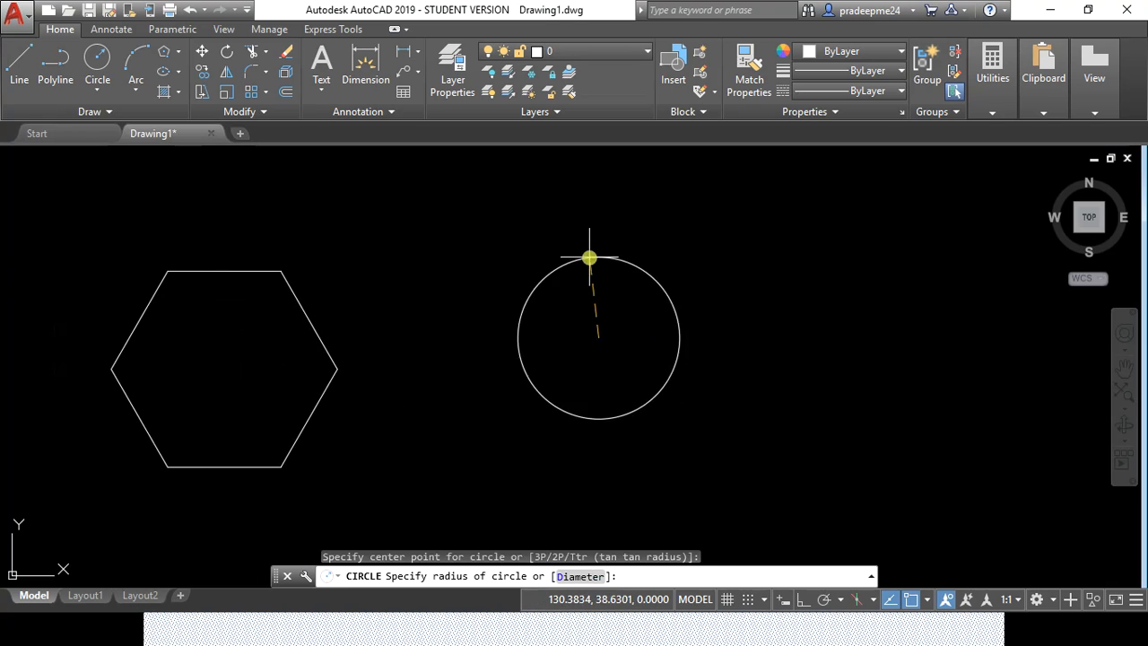
type("10")
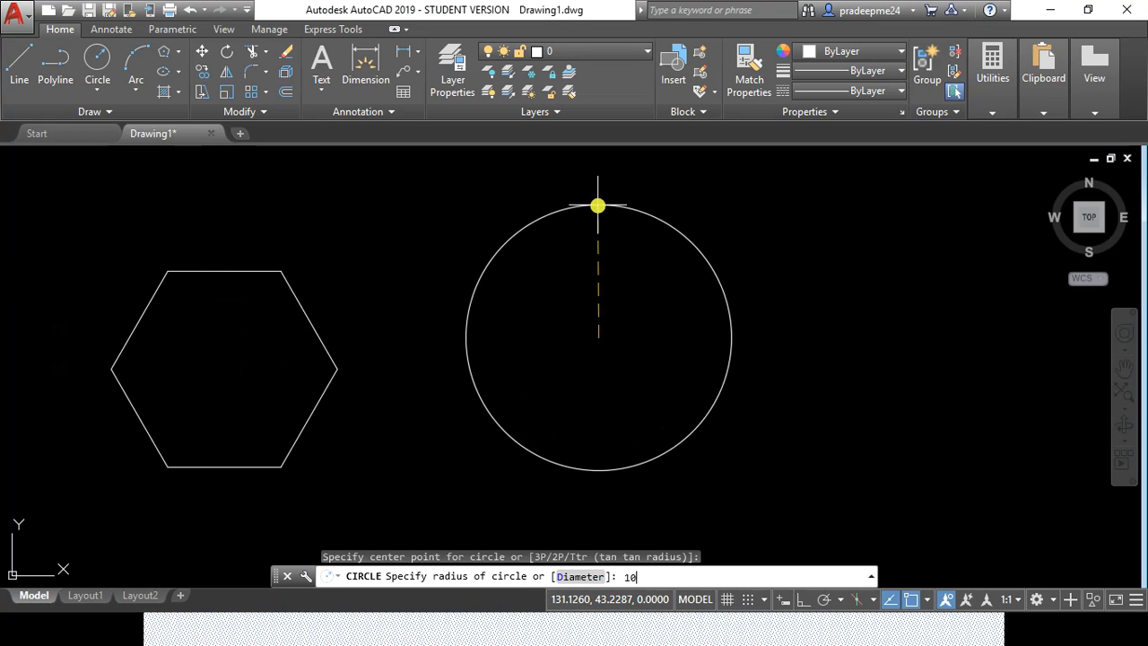
key("Return")
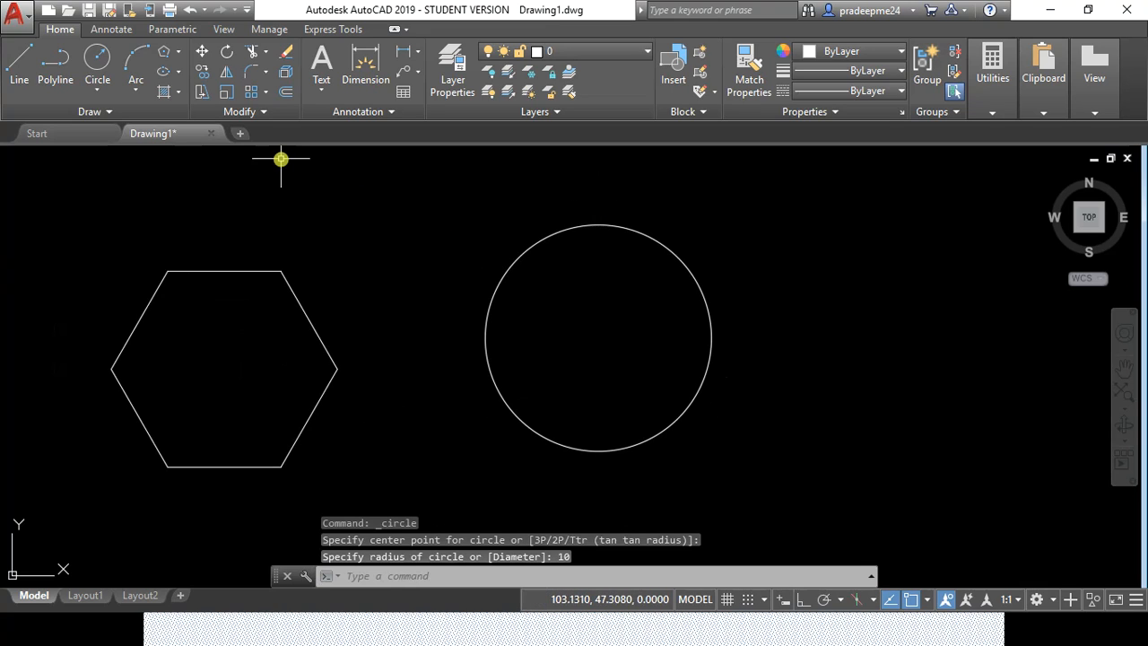
Step: Draw an eight-sided polygon centred on the circle, inscribed in a radius of 10
left_click(163, 54)
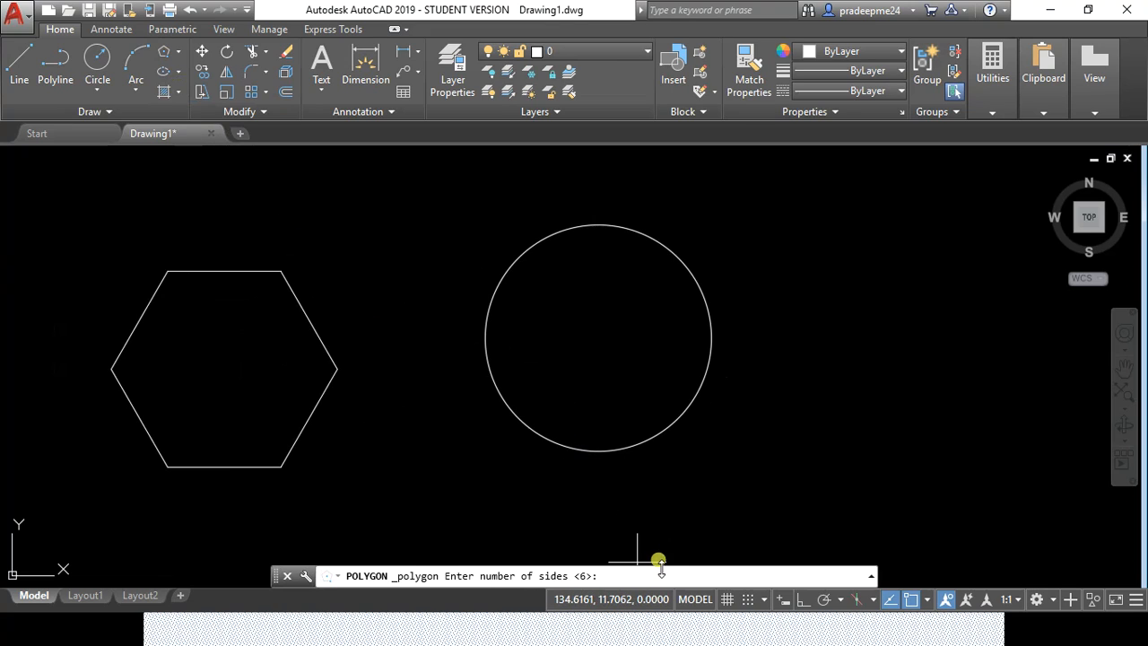
type("8")
key("Return")
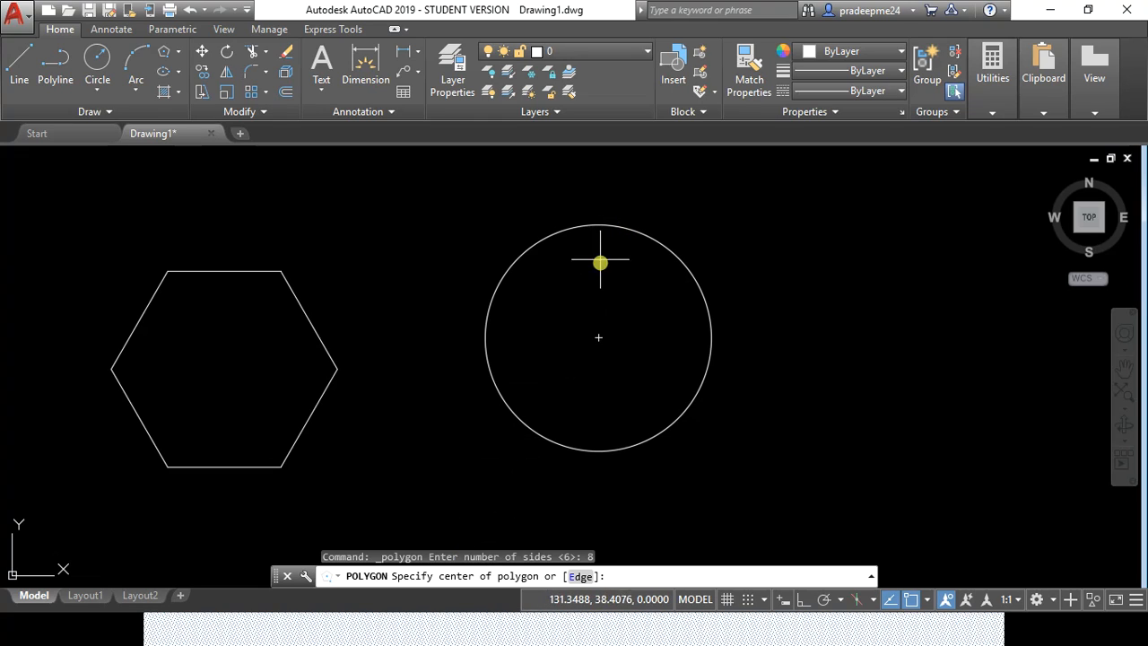
left_click(596, 338)
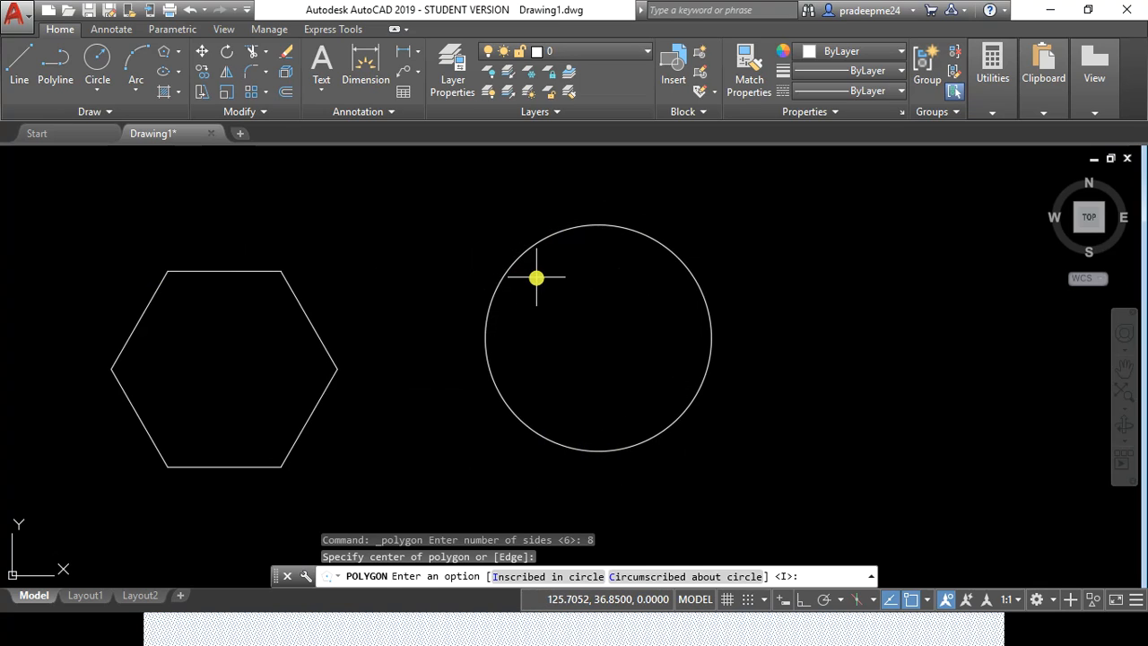
key("Return")
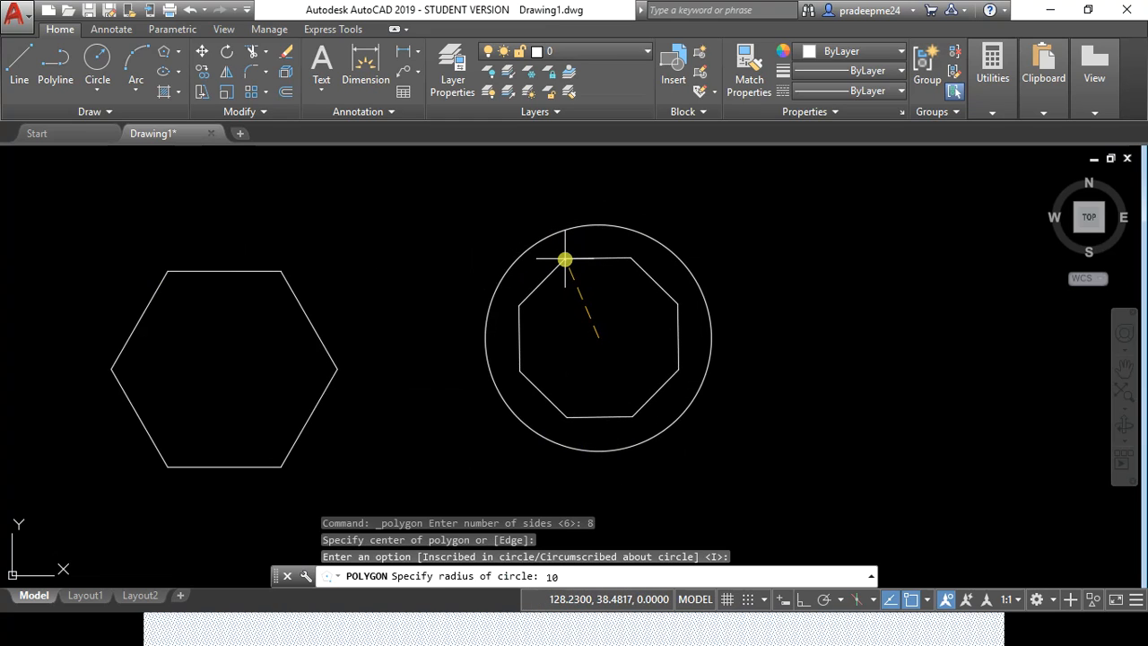
type("10")
key("Return")
Step: Draw a second eight-sided polygon from the same circle centre, circumscribed about a radius of 10
scroll(569, 227, "up", 4)
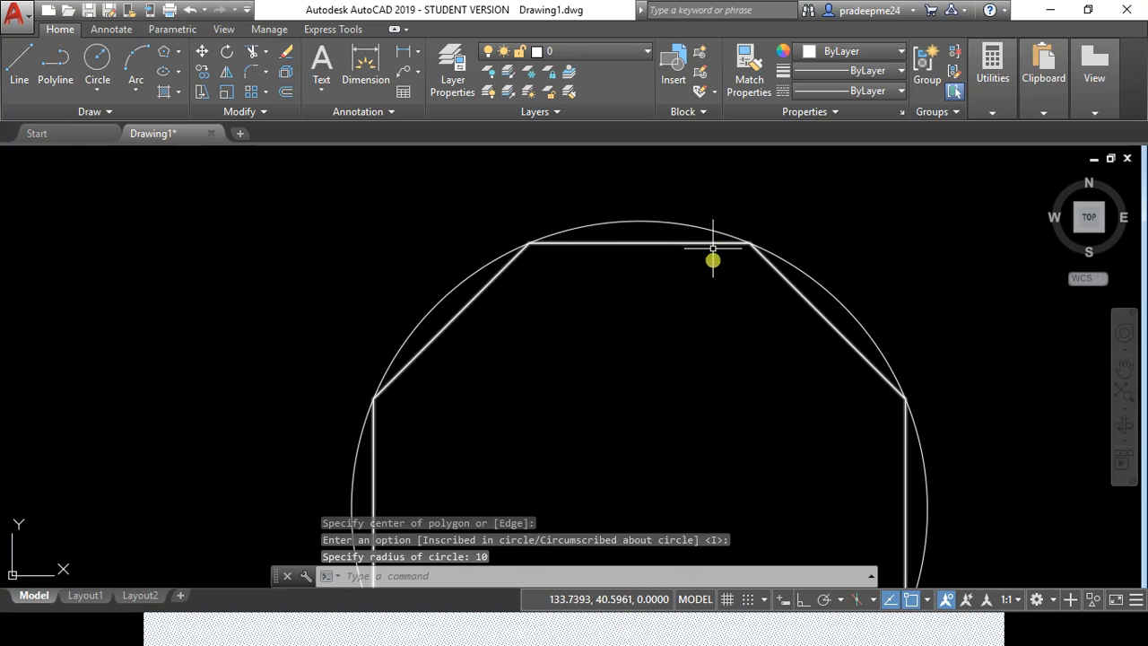
scroll(542, 226, "down", 2)
mouse_move(681, 302)
middle_mouse_down()
mouse_move(651, 287)
mouse_move(634, 221)
middle_mouse_up()
scroll(651, 366, "down", 2)
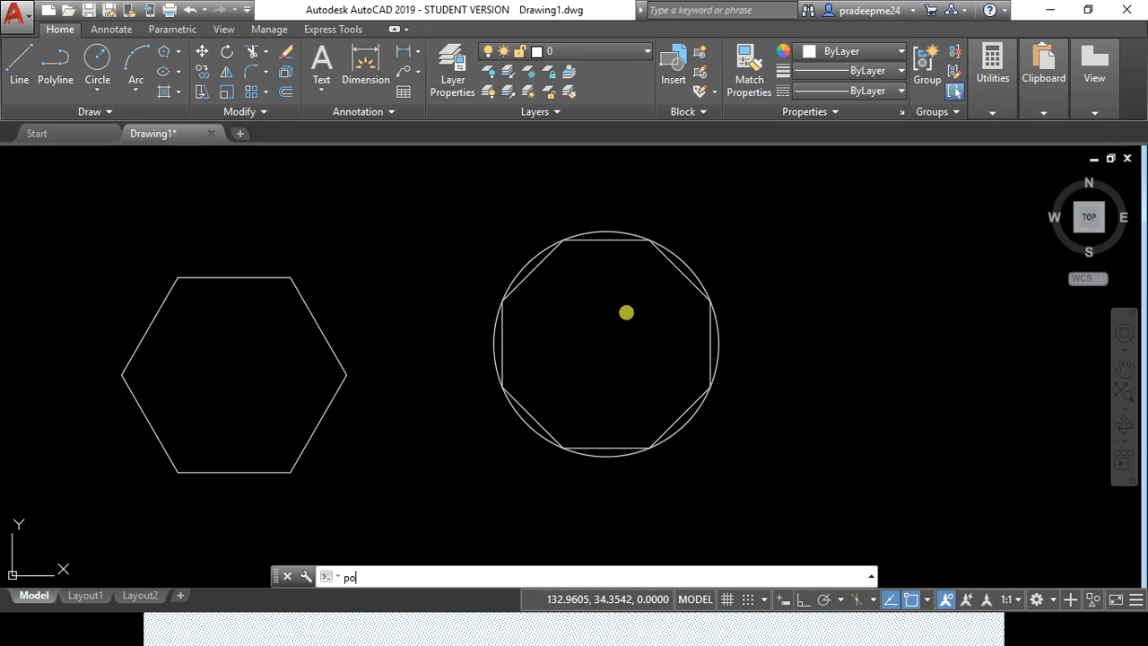
key("Return")
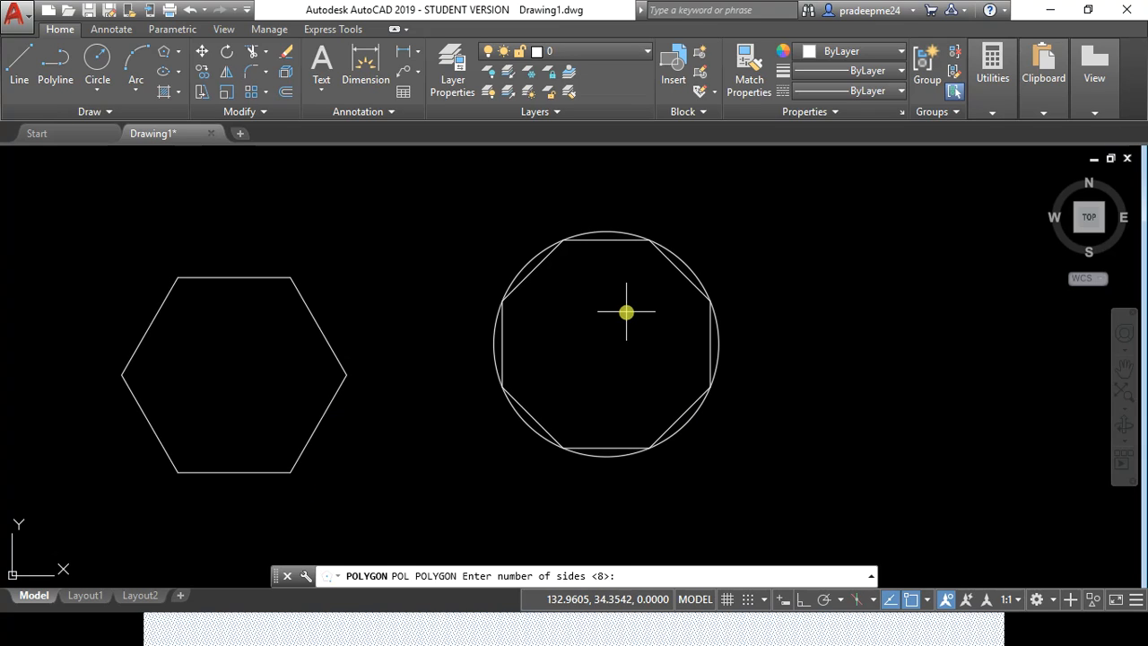
key("Return")
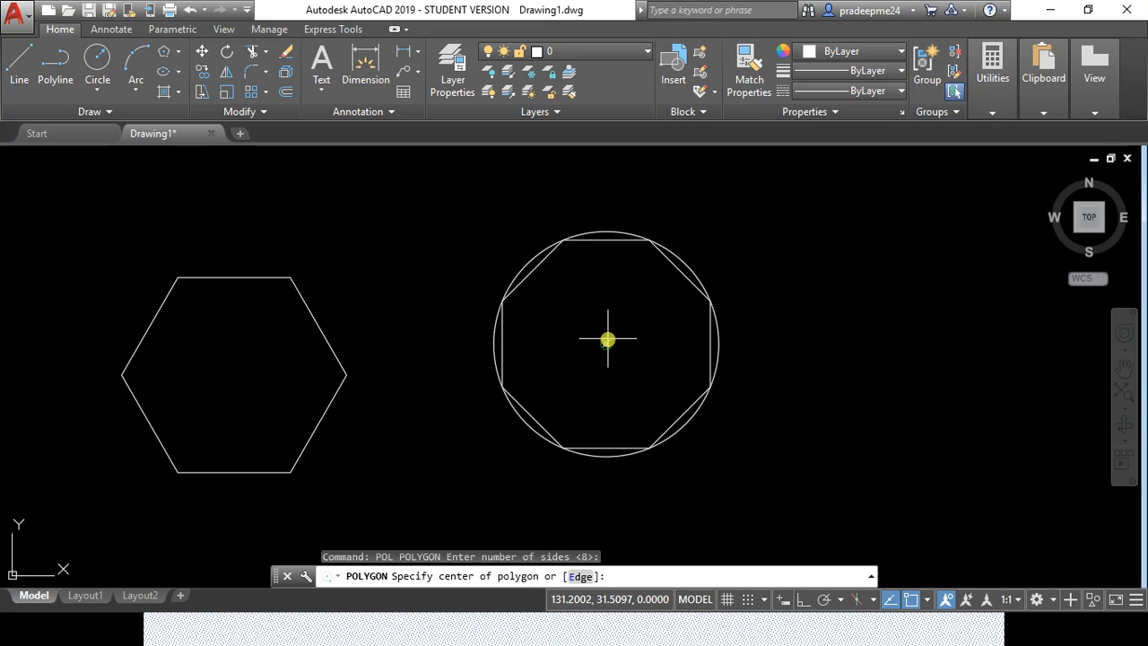
left_click(607, 345)
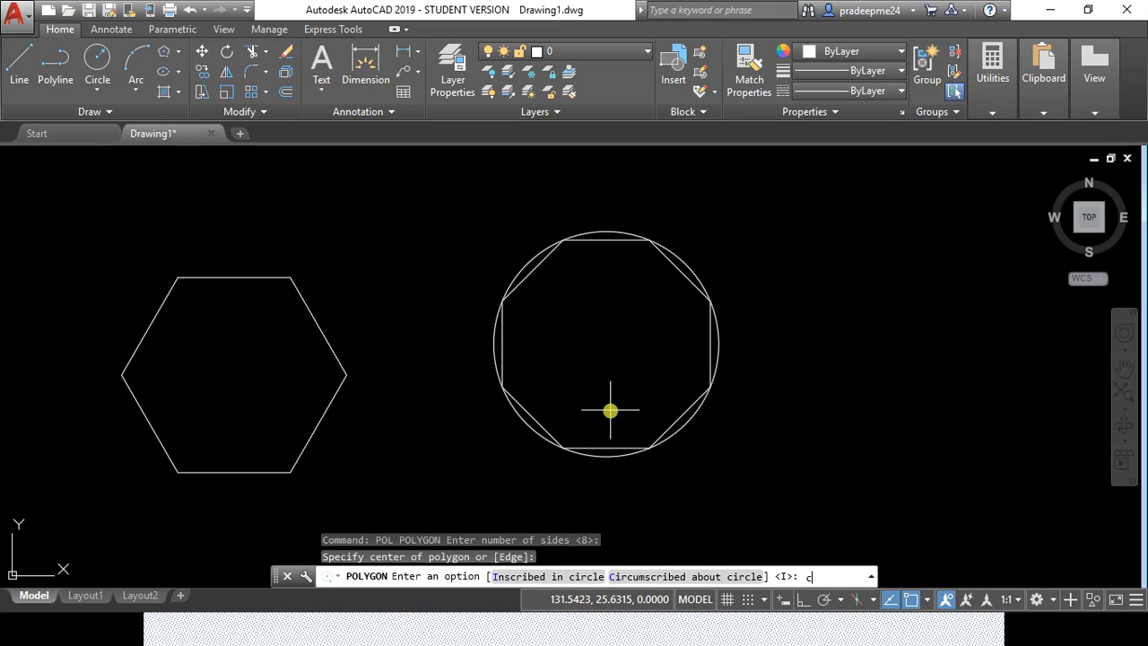
key("Return")
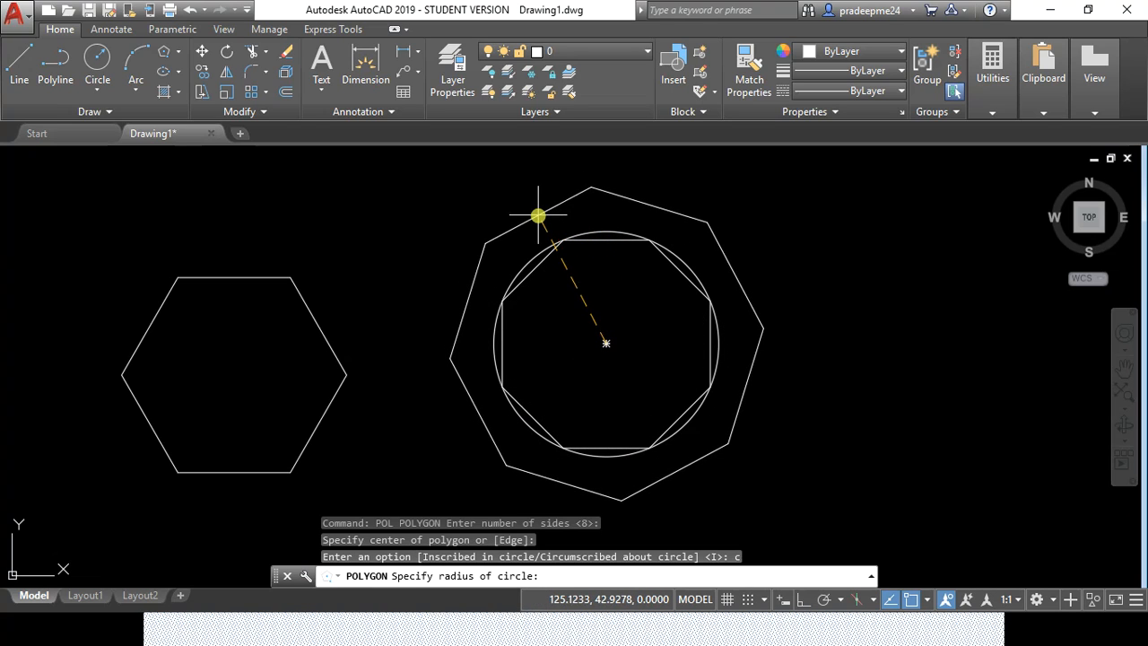
key("Return")
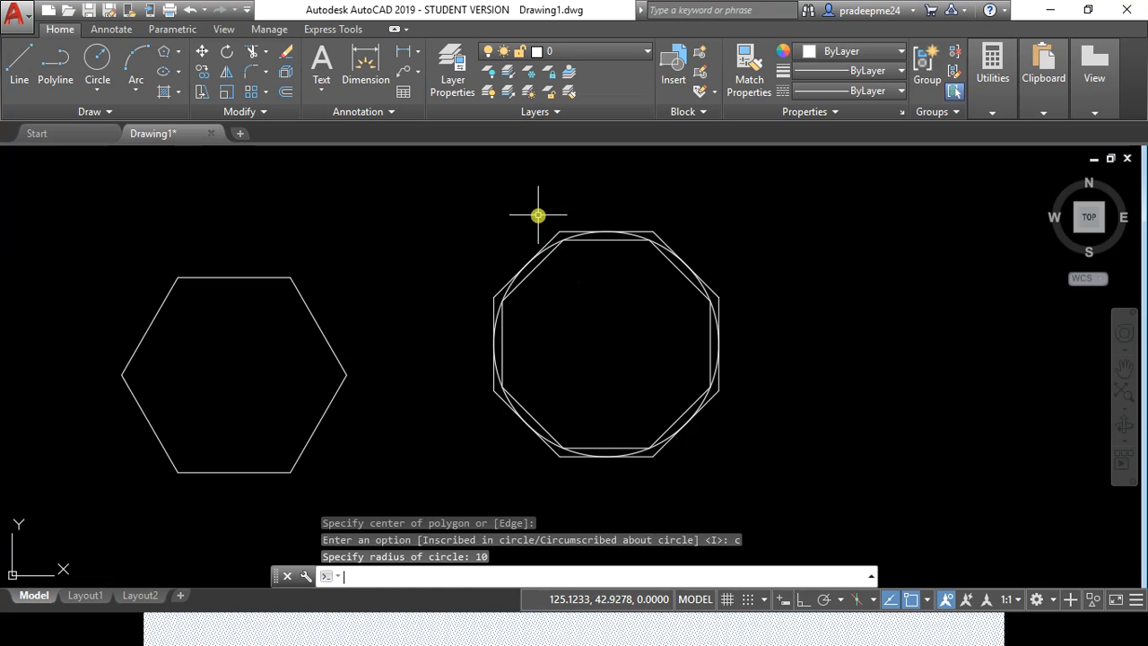
Step: Examine how the inscribed and circumscribed octagons meet the circle, highlighting the circle for comparison and clearing the selection
scroll(575, 299, "up", 5)
scroll(579, 294, "down", 4)
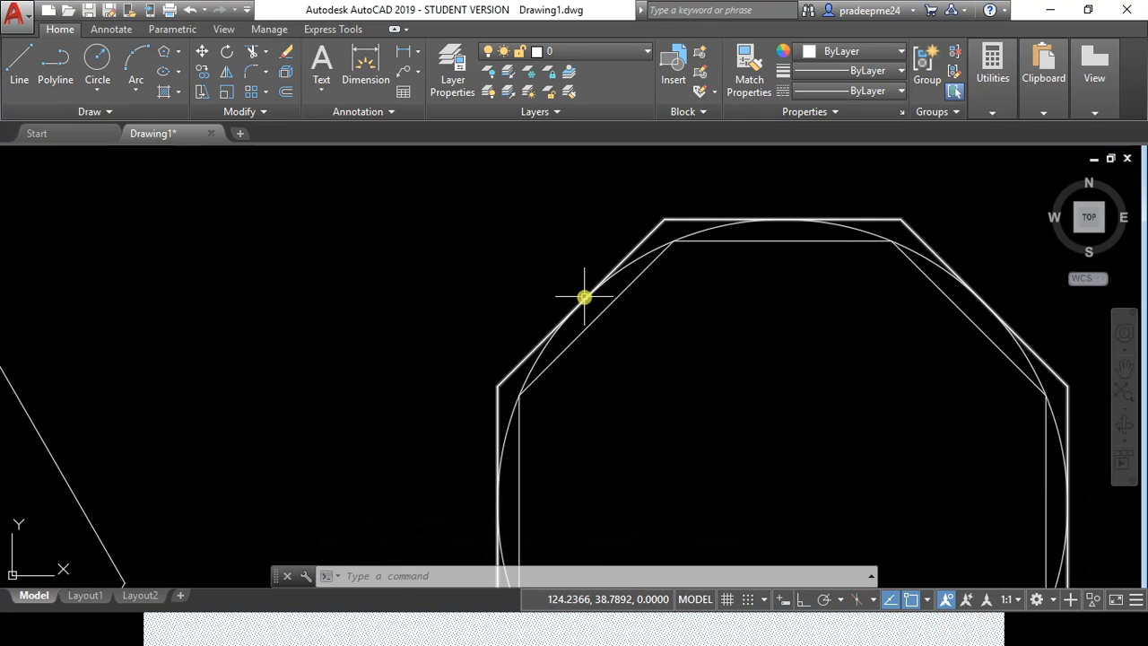
scroll(584, 296, "down", 2)
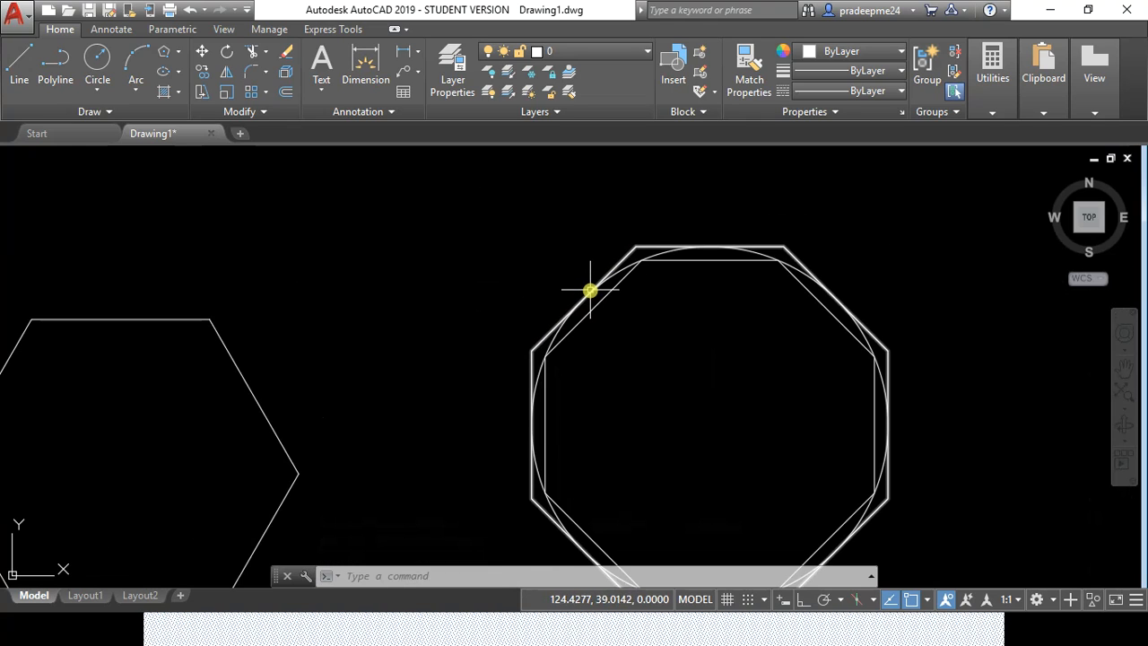
scroll(587, 292, "up", 2)
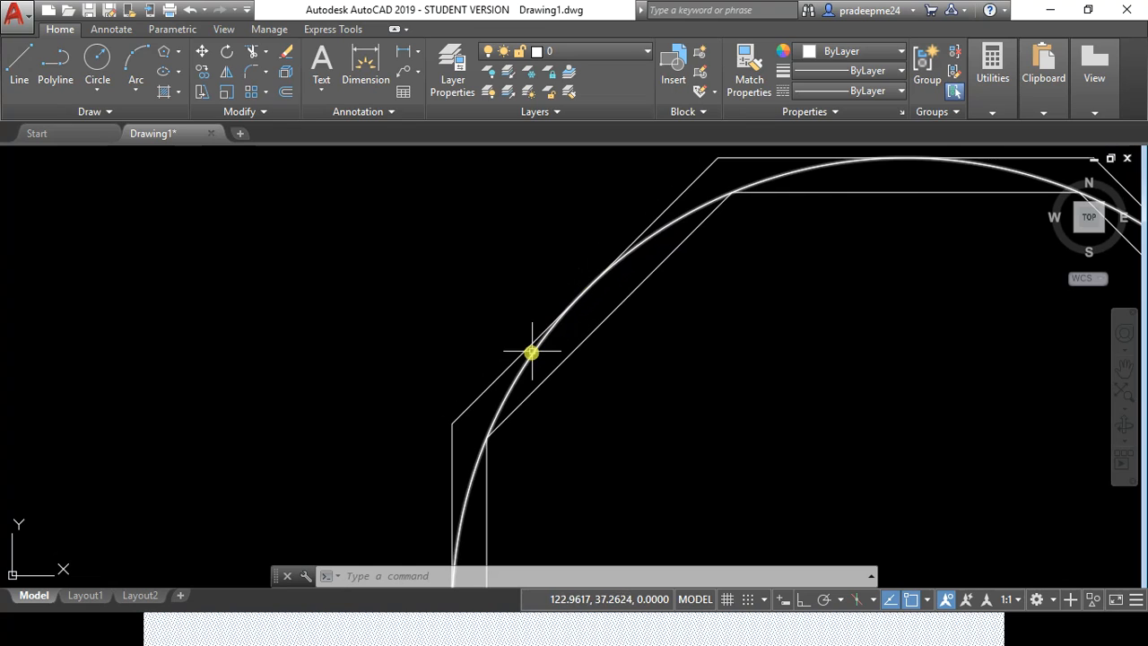
left_click(517, 381)
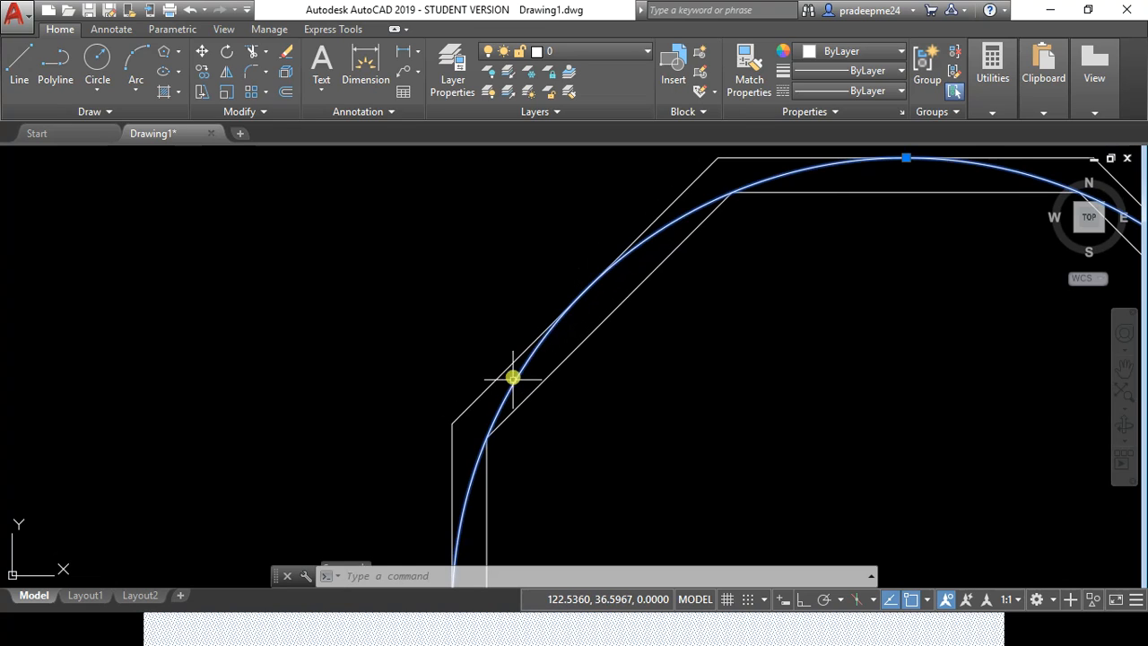
scroll(352, 321, "down", 4)
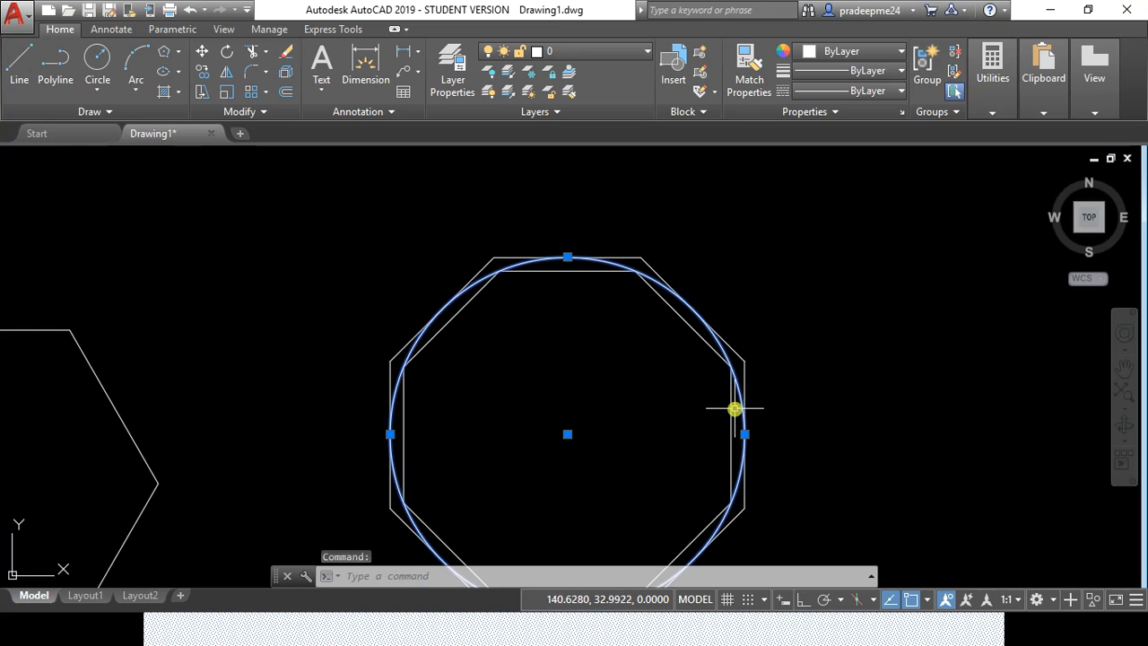
middle_click_drag(843, 334, 818, 239)
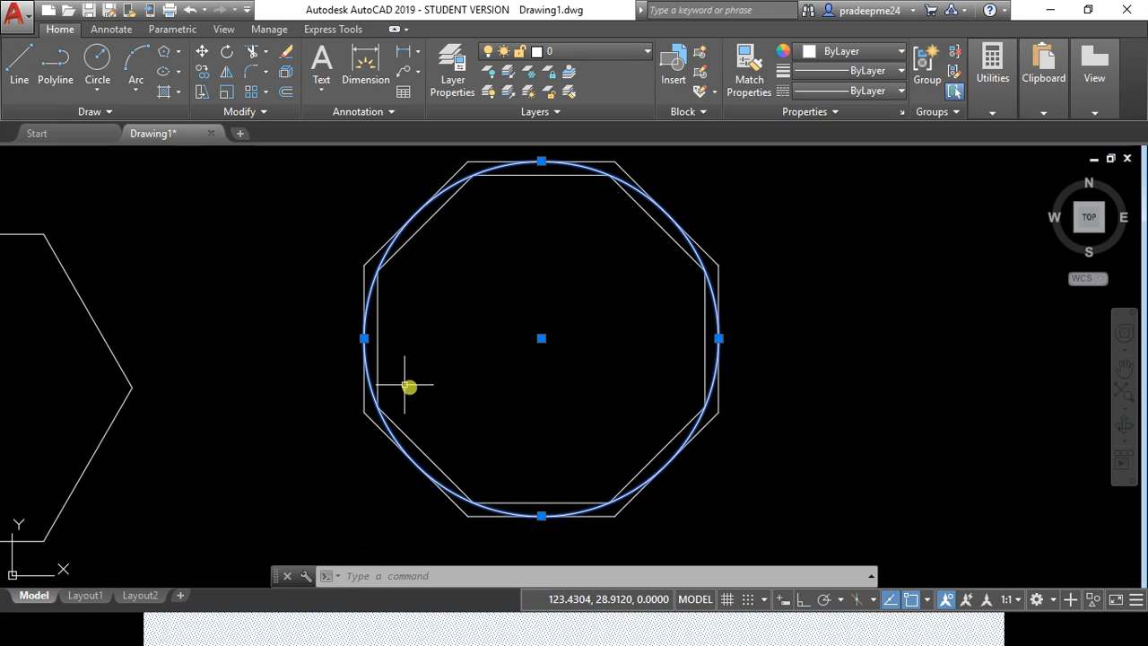
scroll(509, 453, "down", 2)
mouse_move(539, 385)
middle_mouse_down()
mouse_move(510, 405)
mouse_move(595, 338)
middle_mouse_up()
scroll(510, 405, "down", 2)
scroll(595, 338, "up", 4)
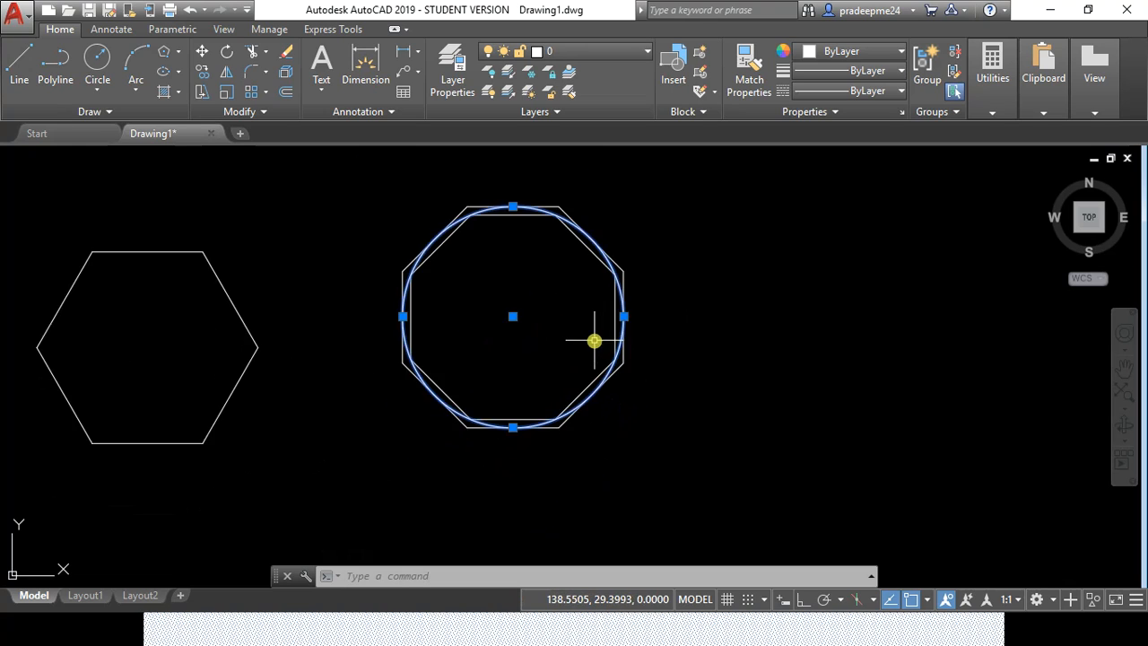
scroll(593, 325, "down", 2)
key("Escape")
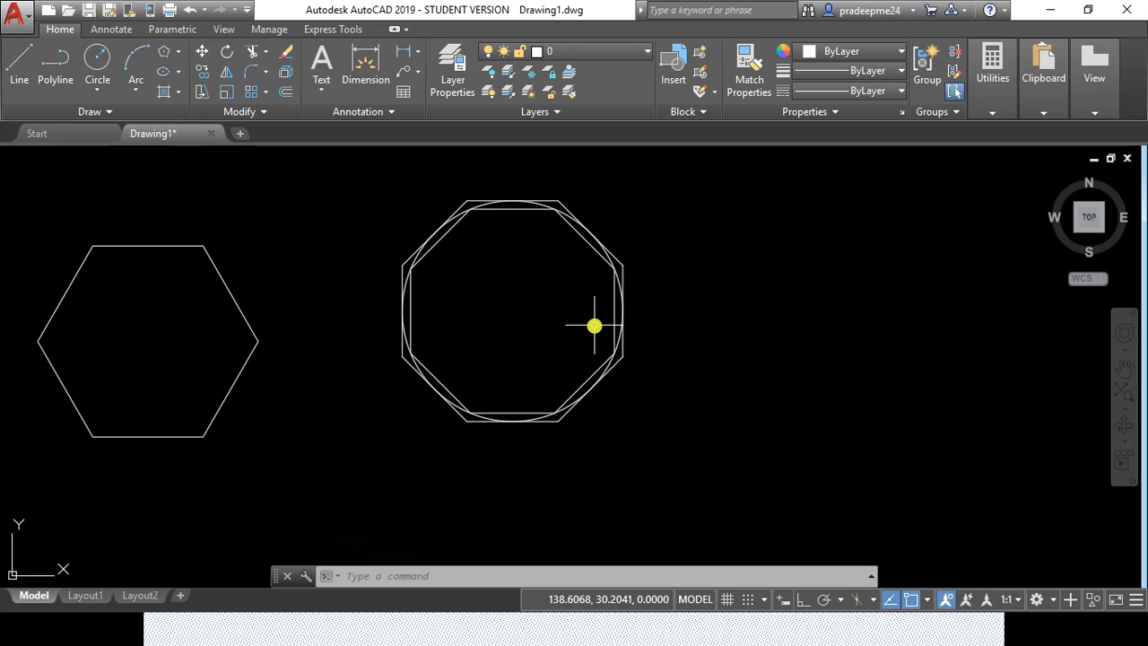
Step: Switch to the PowerPoint slide show and advance past the next-video topics to the closing slide
key("alt+Tab")
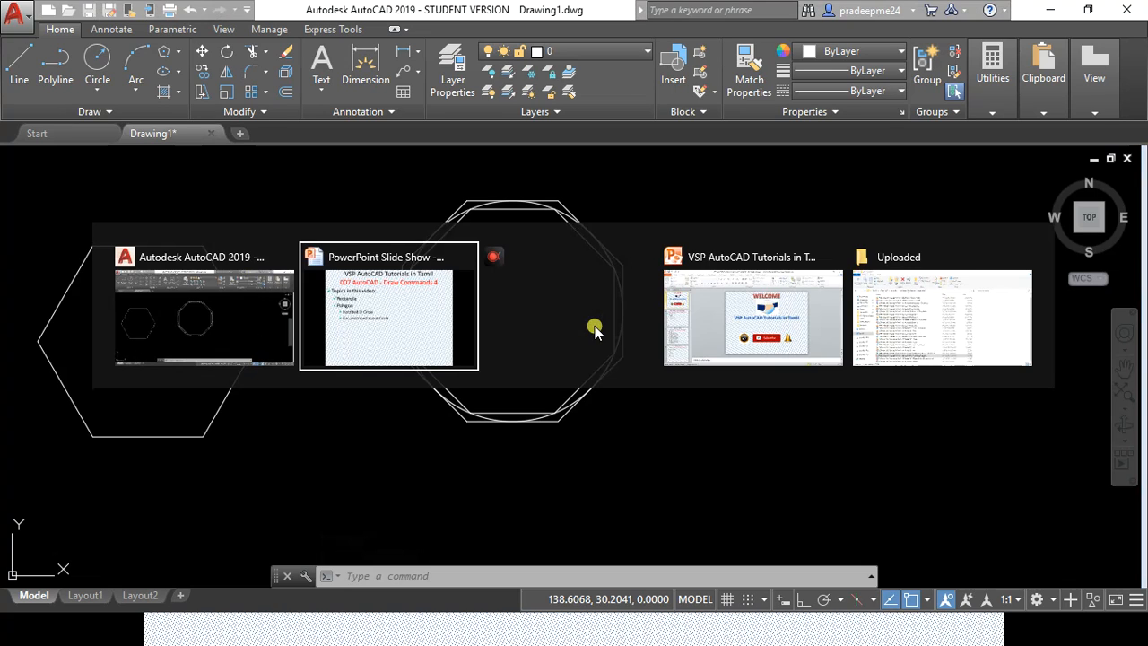
key("Right")
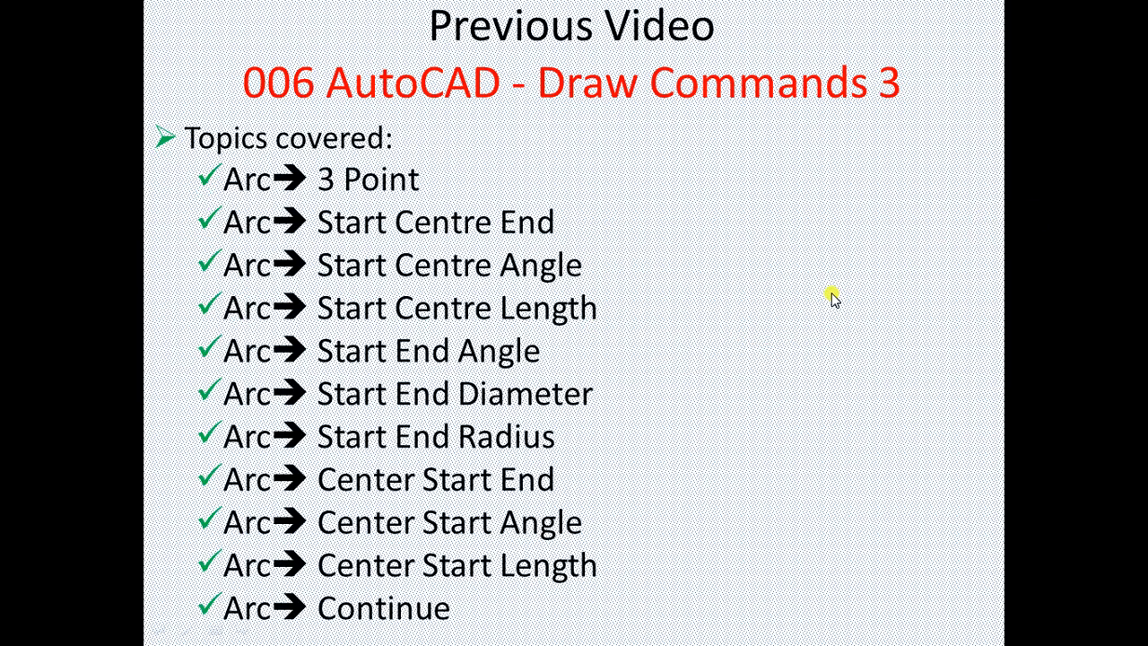
key("Right")
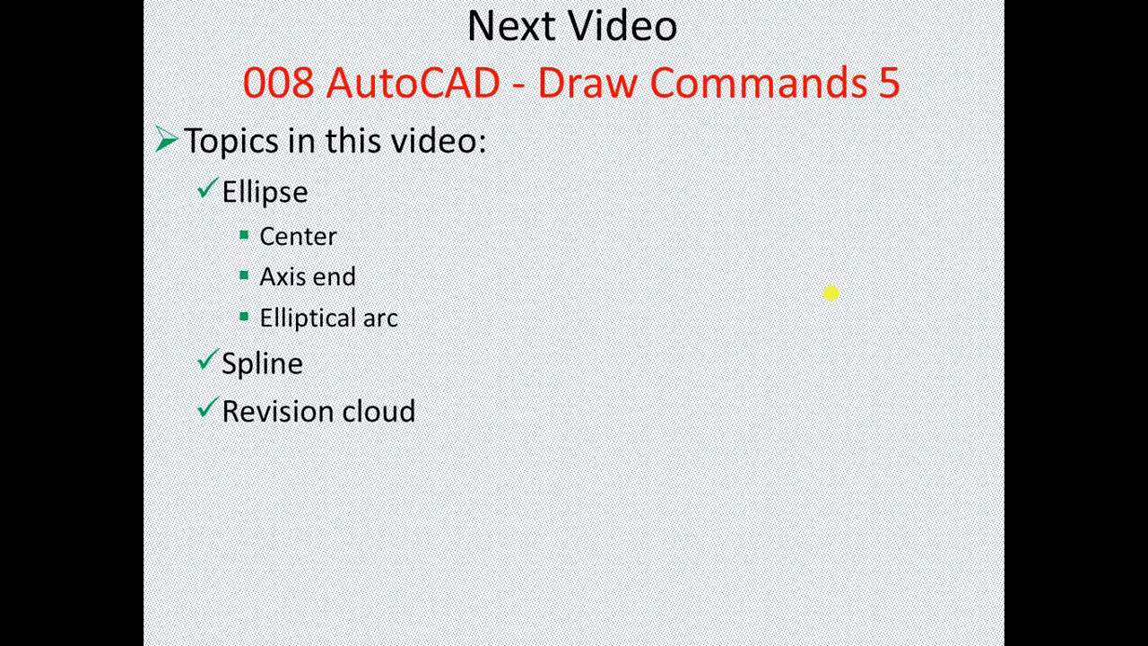
key("Right")
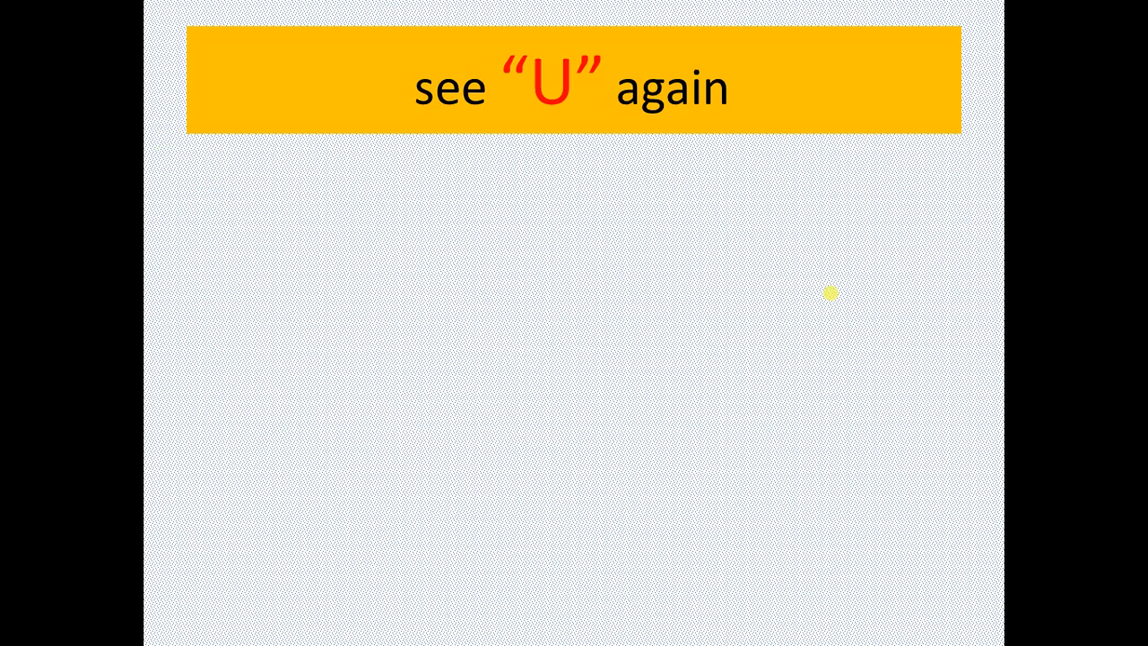